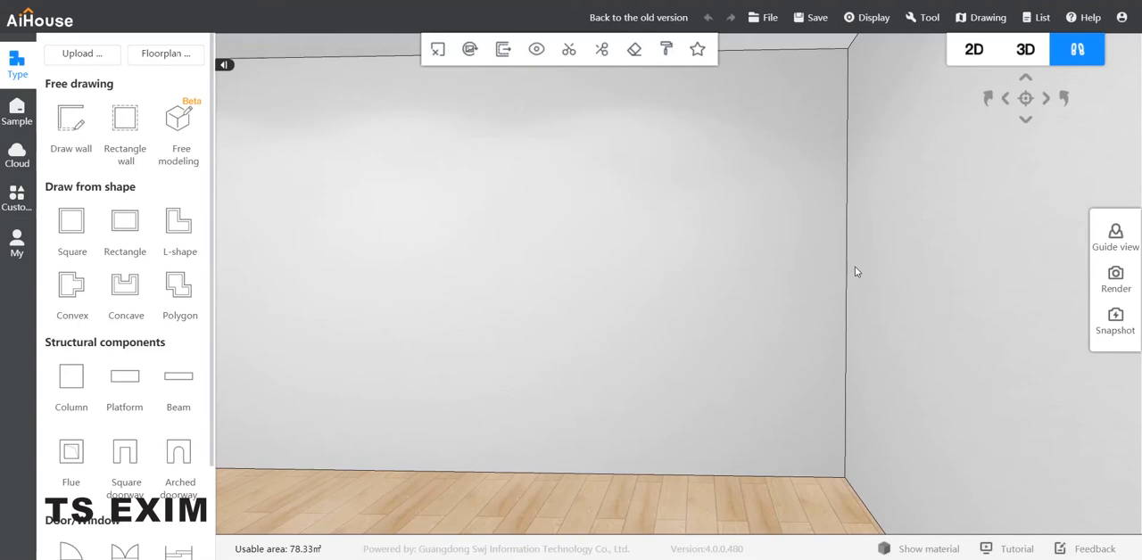
Open the system cabinet design module from the whole-house customization options.
drag(877, 339, 831, 251)
scroll(826, 247, down, 3)
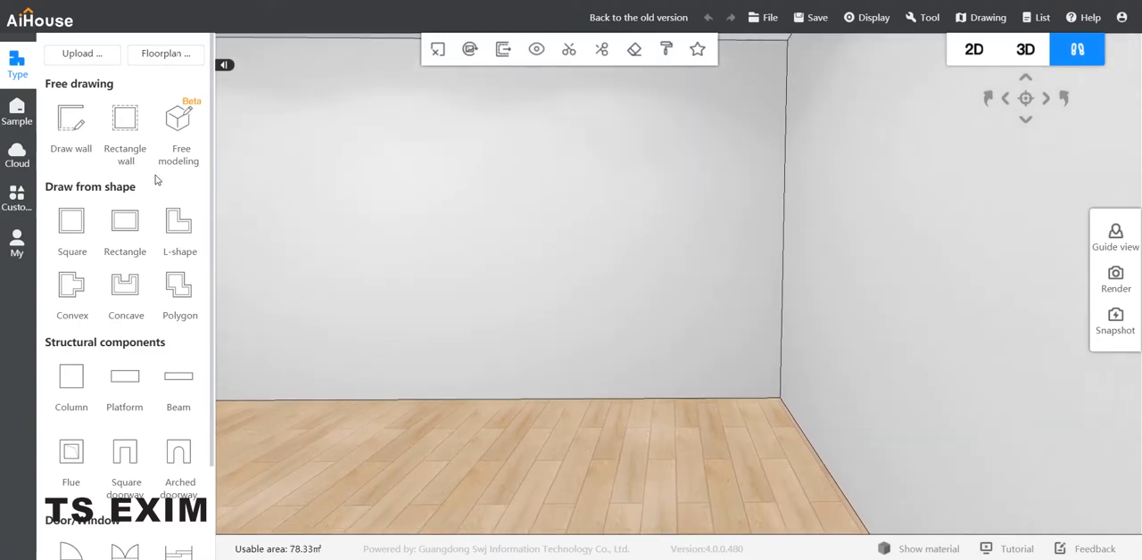
click(26, 198)
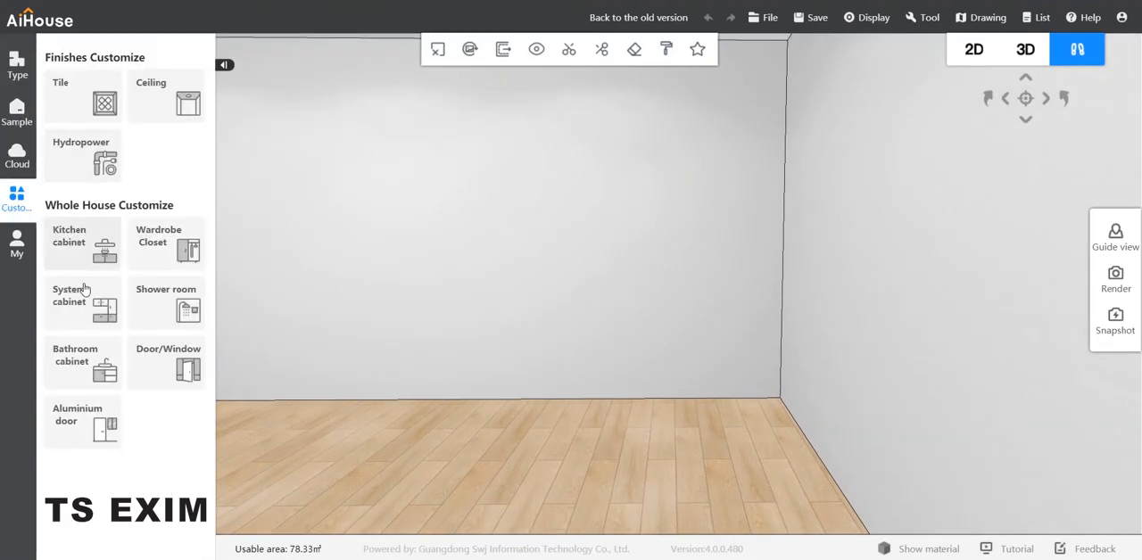
click(83, 288)
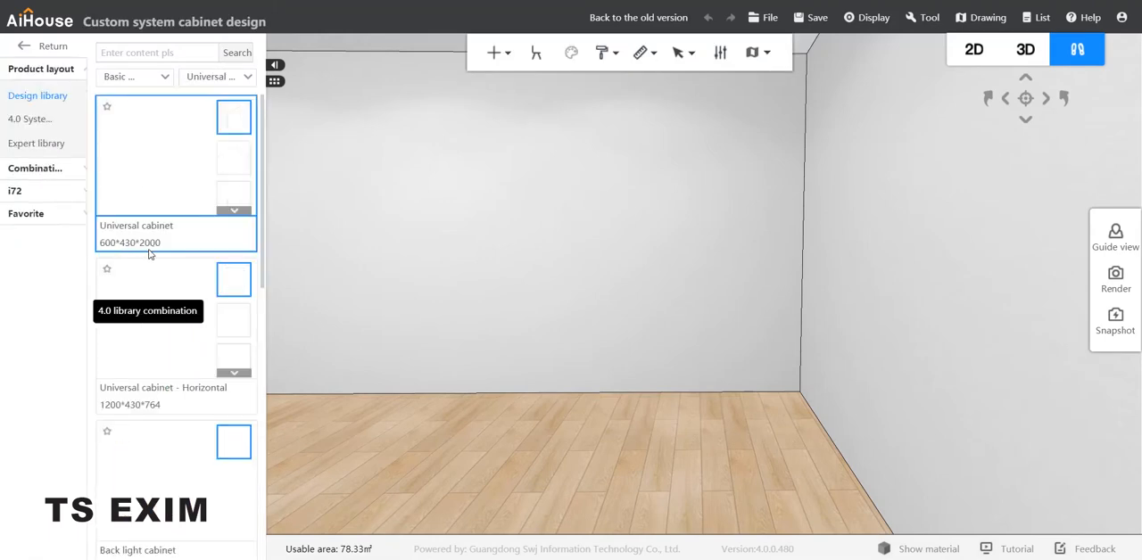
Filter the design library to the Parts category and its Panel class subcategory.
click(197, 80)
click(129, 77)
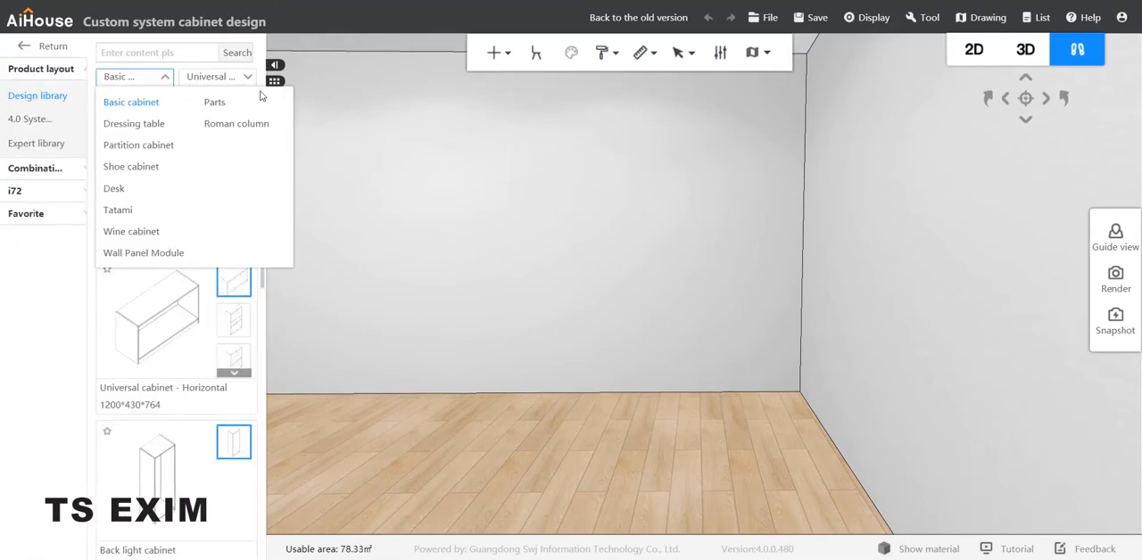
click(215, 102)
click(225, 79)
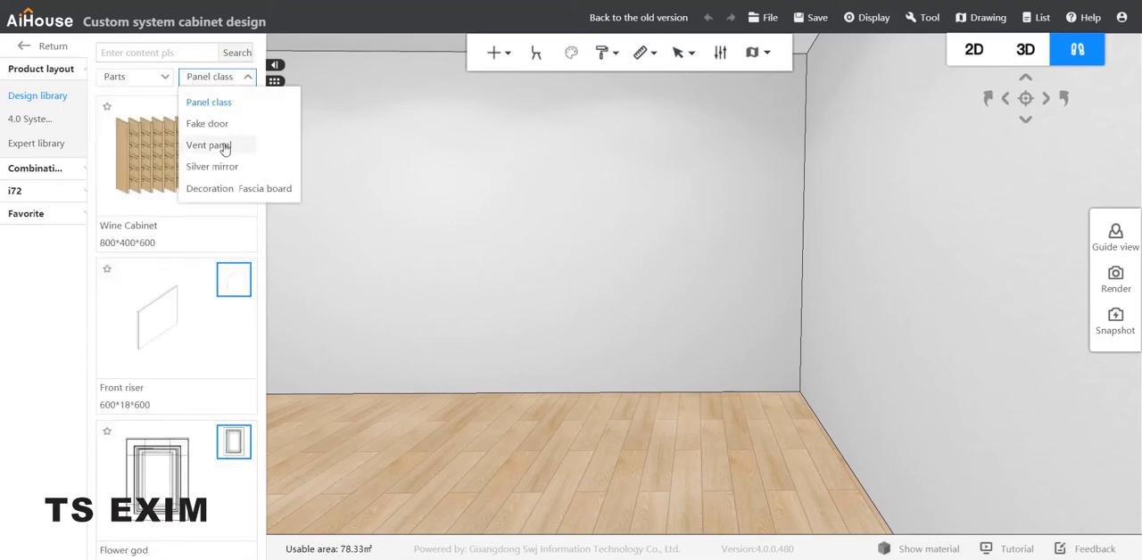
click(228, 104)
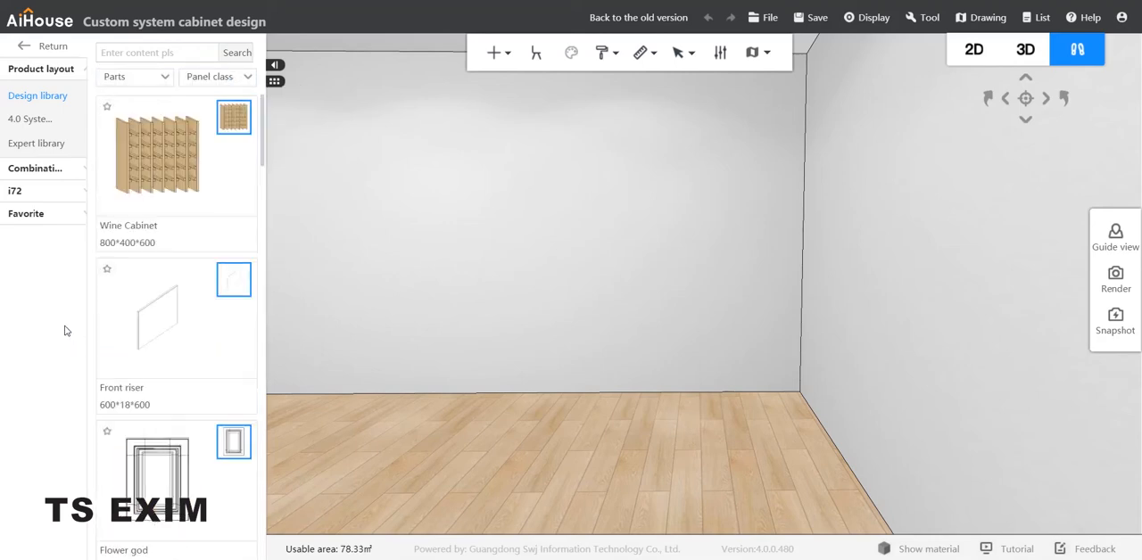
Place a Super Board from the library on the floor in the corner of the room.
scroll(153, 303, down, 5)
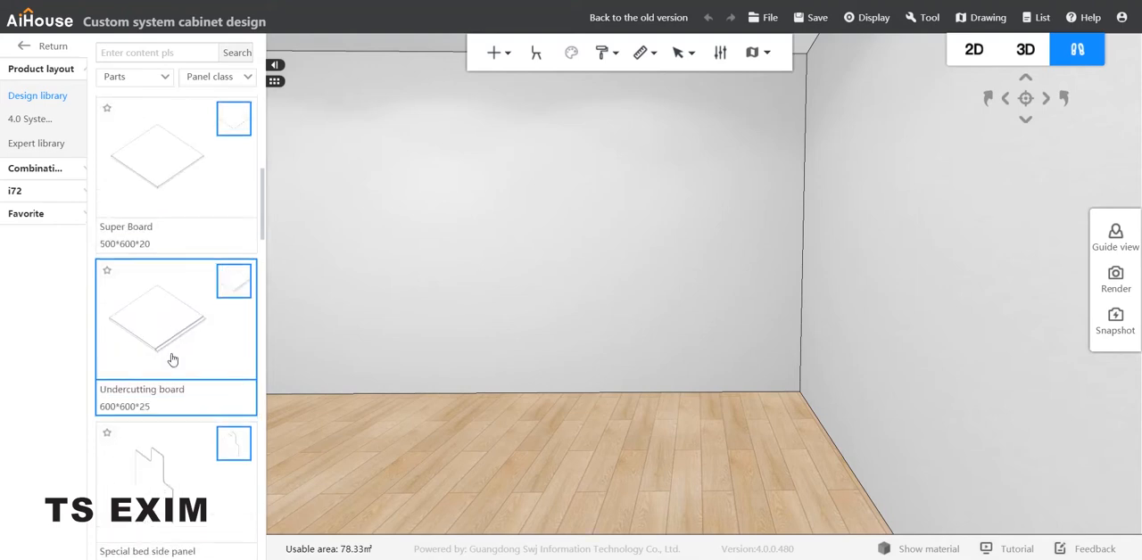
drag(180, 188, 794, 400)
drag(669, 474, 734, 390)
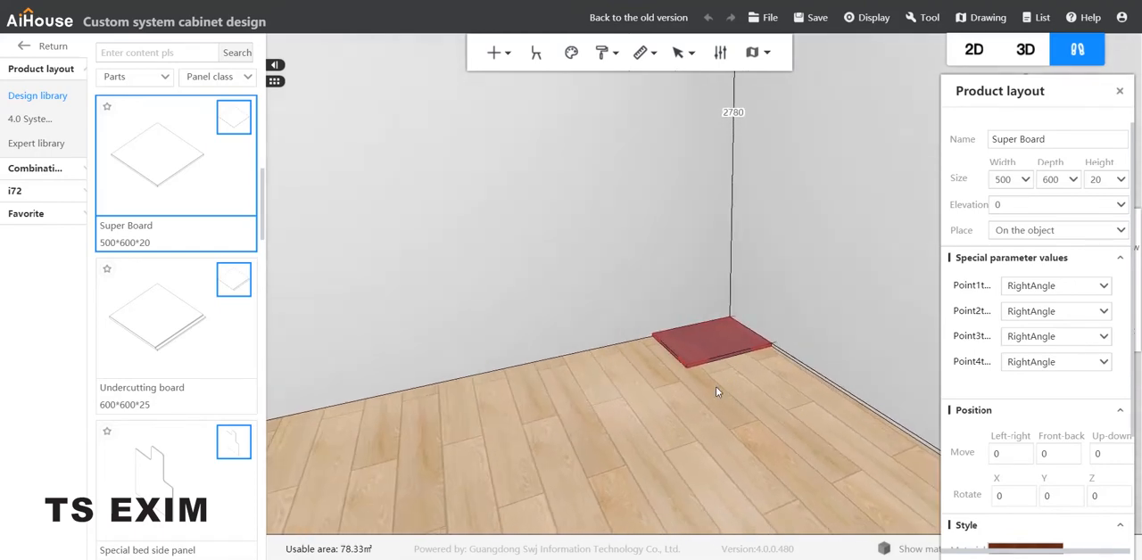
Turn on board selection mode and open panel point editing for the Super Board in the corner.
key(b)
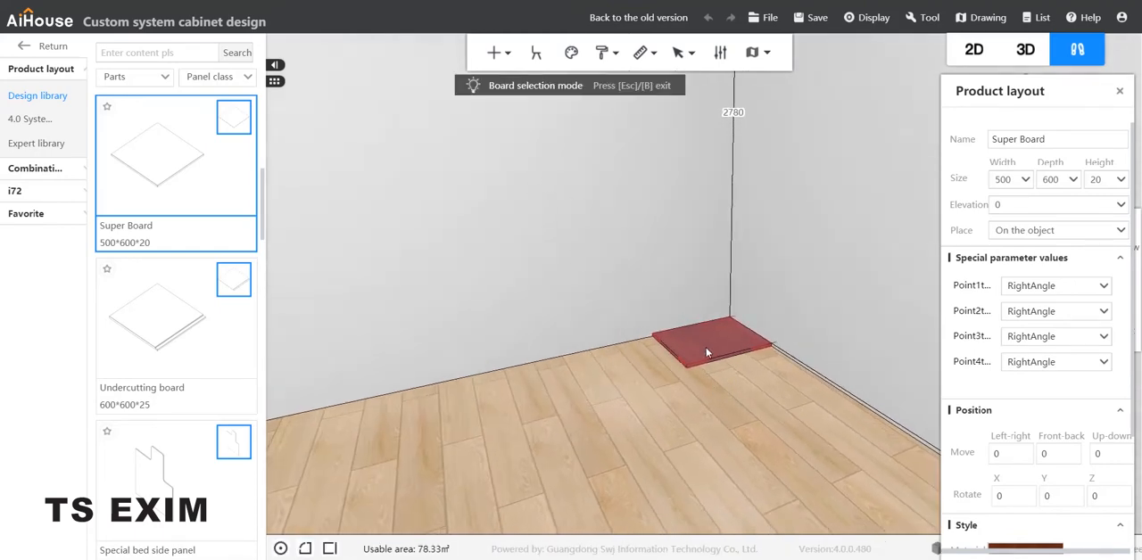
right_click(706, 349)
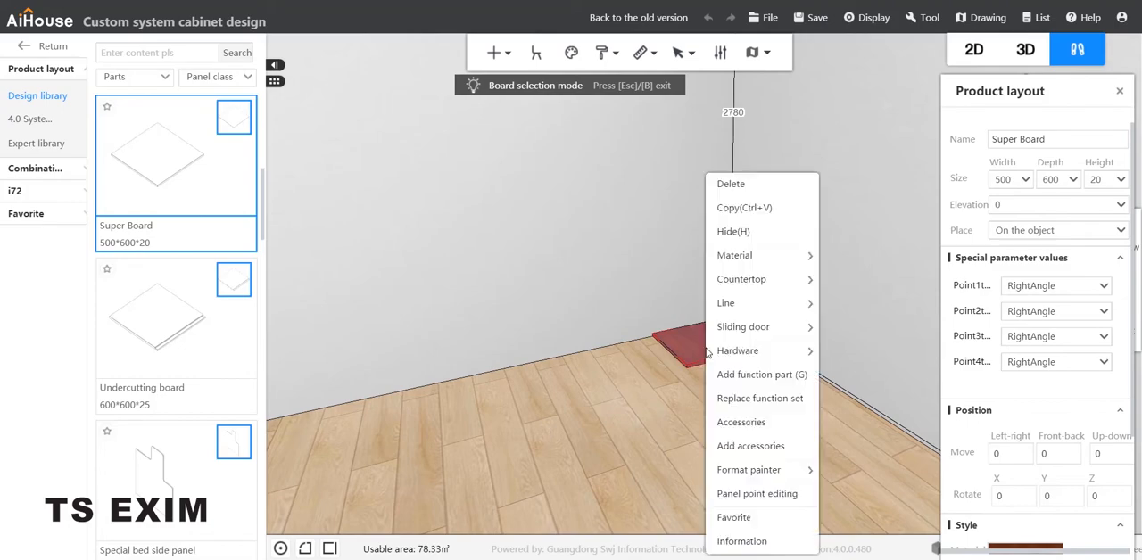
click(758, 493)
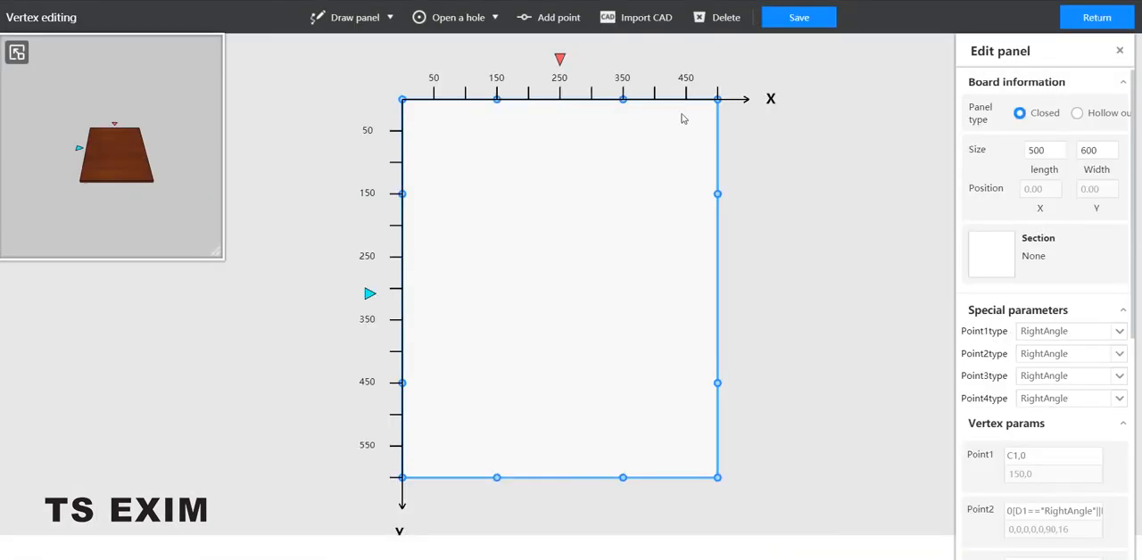
Import the CAD file "the big one.dwg" as the panel's outline.
click(637, 17)
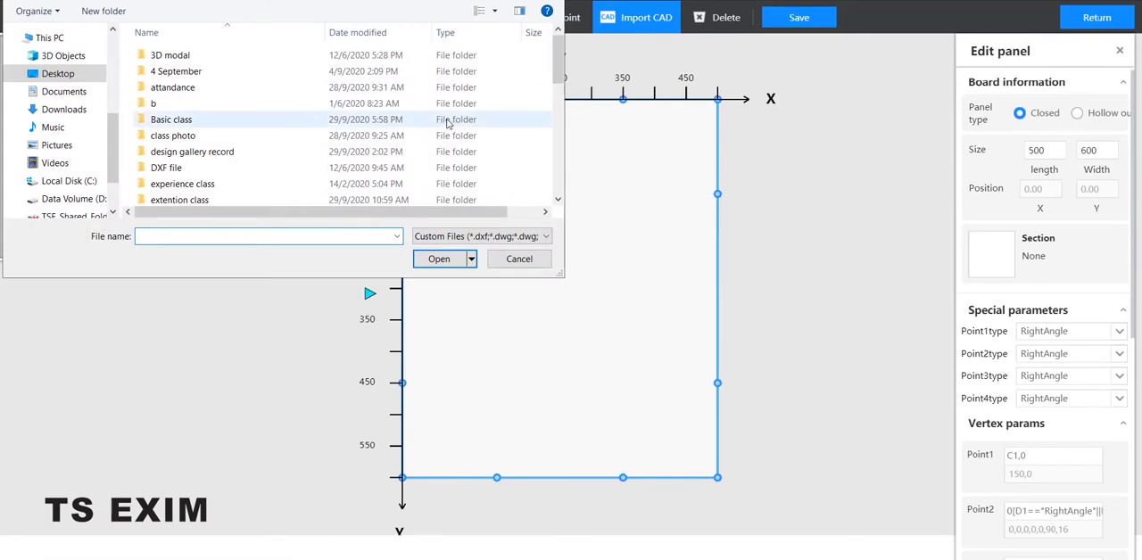
scroll(446, 120, down, 10)
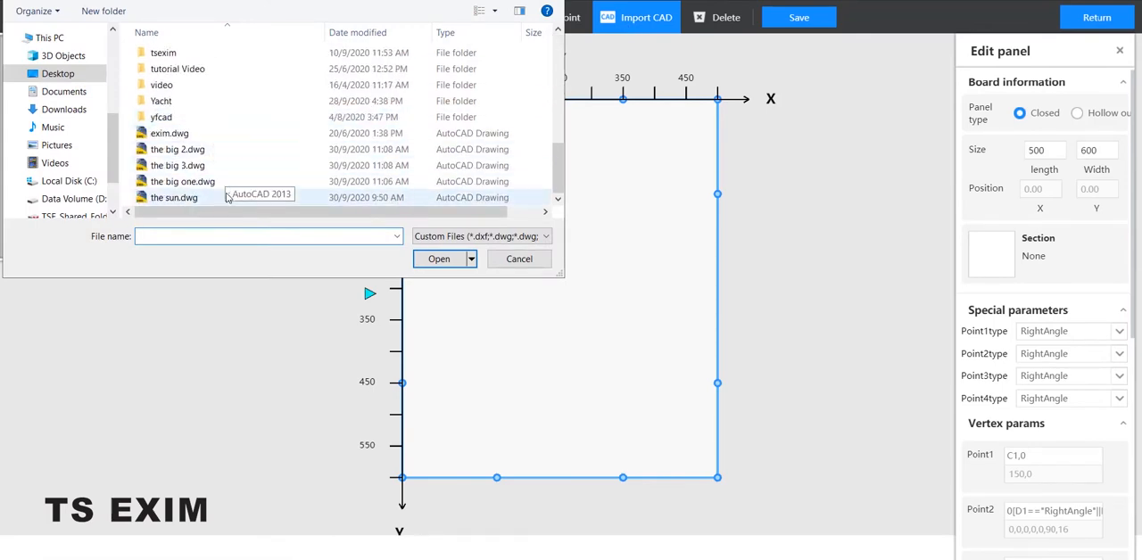
click(176, 183)
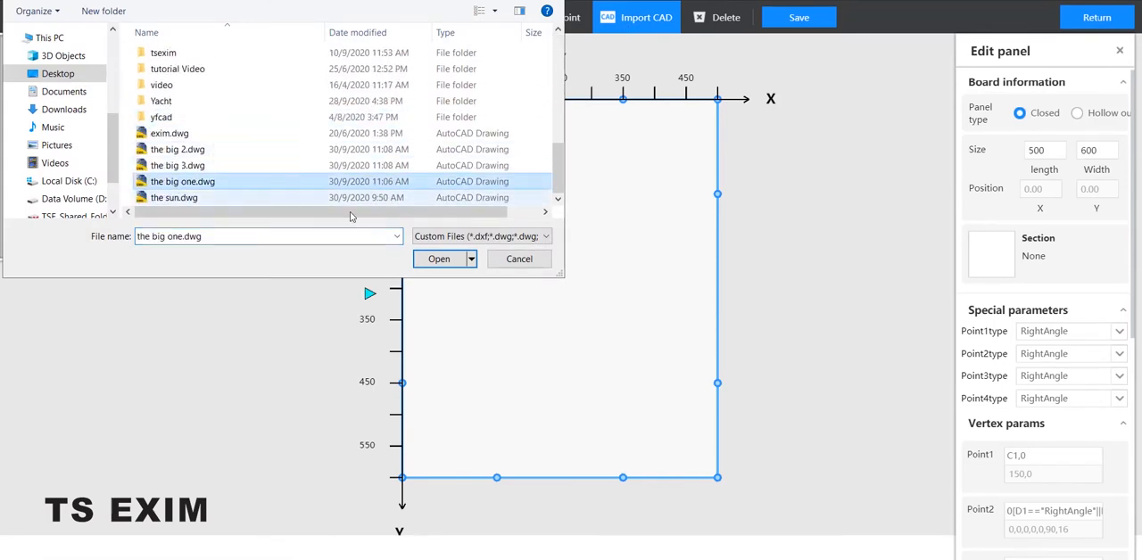
click(437, 260)
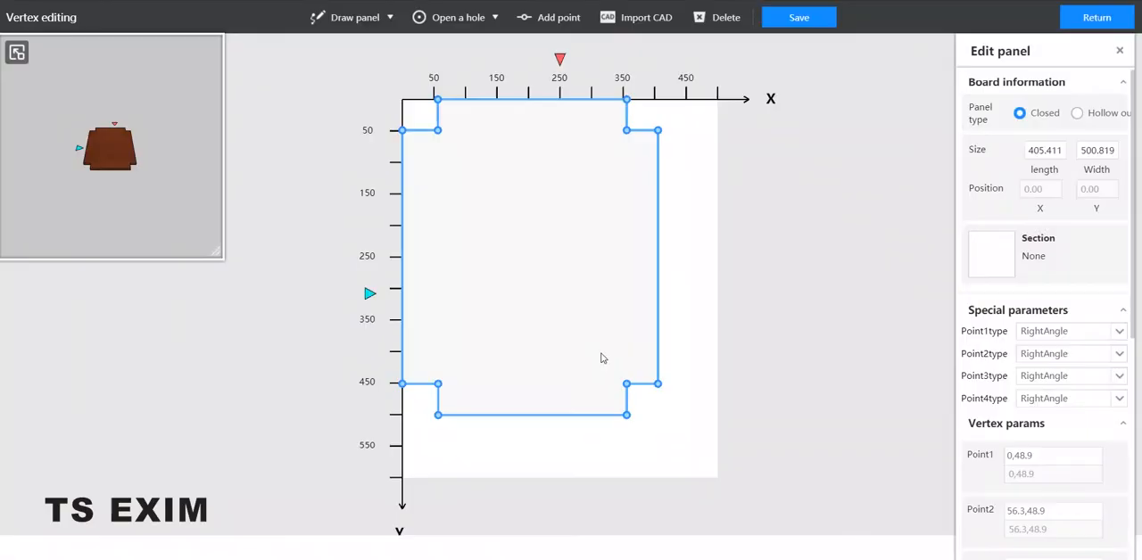
Save the first board's imported outline and exit vertex editing to the room view.
click(814, 20)
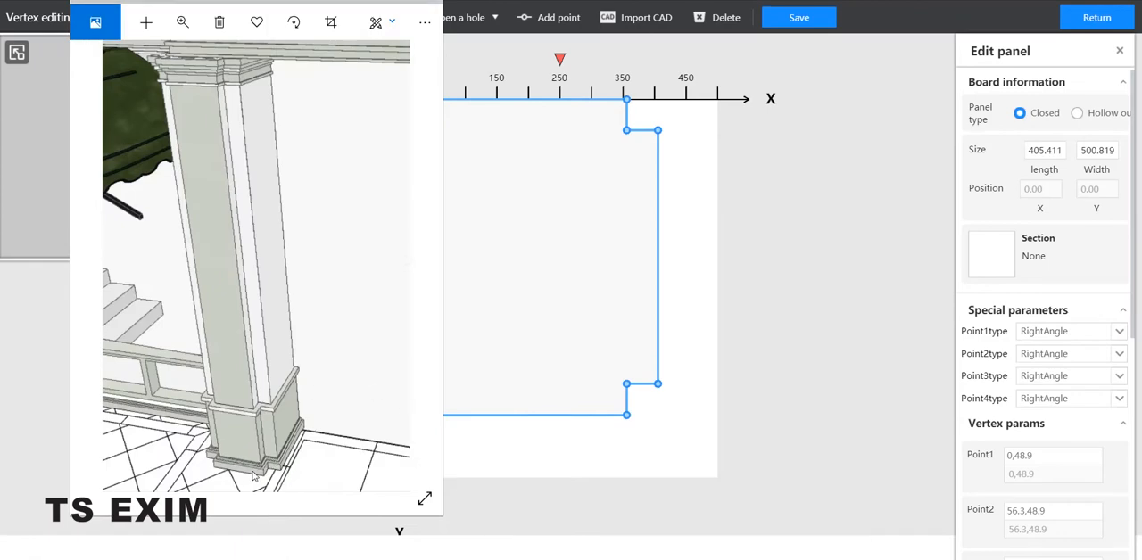
click(1097, 18)
click(587, 329)
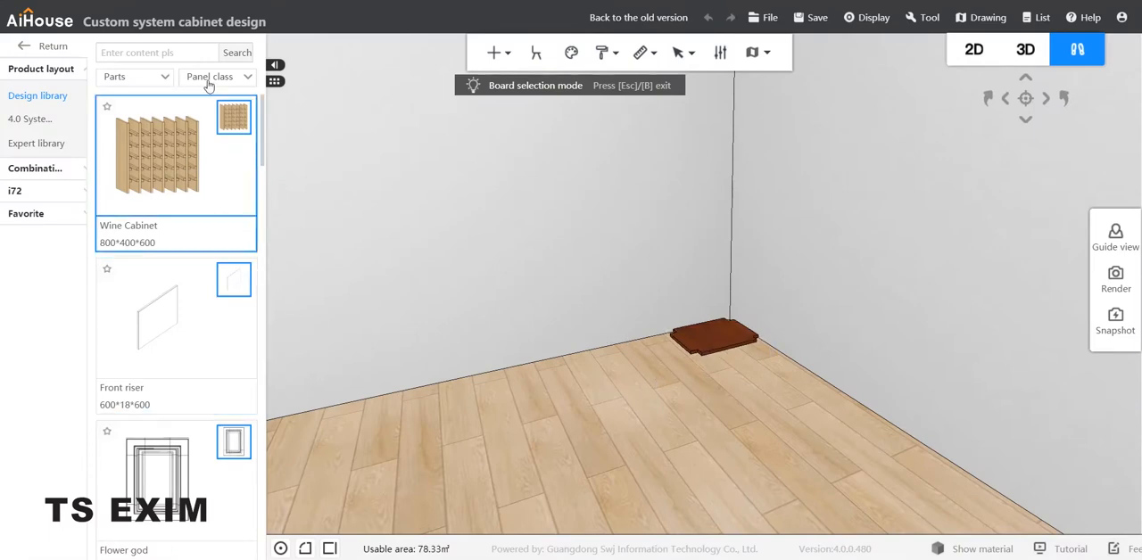
Place a second Super Board on the floor along the wall, beside the first shaped board.
scroll(148, 337, down, 5)
scroll(147, 337, down, 5)
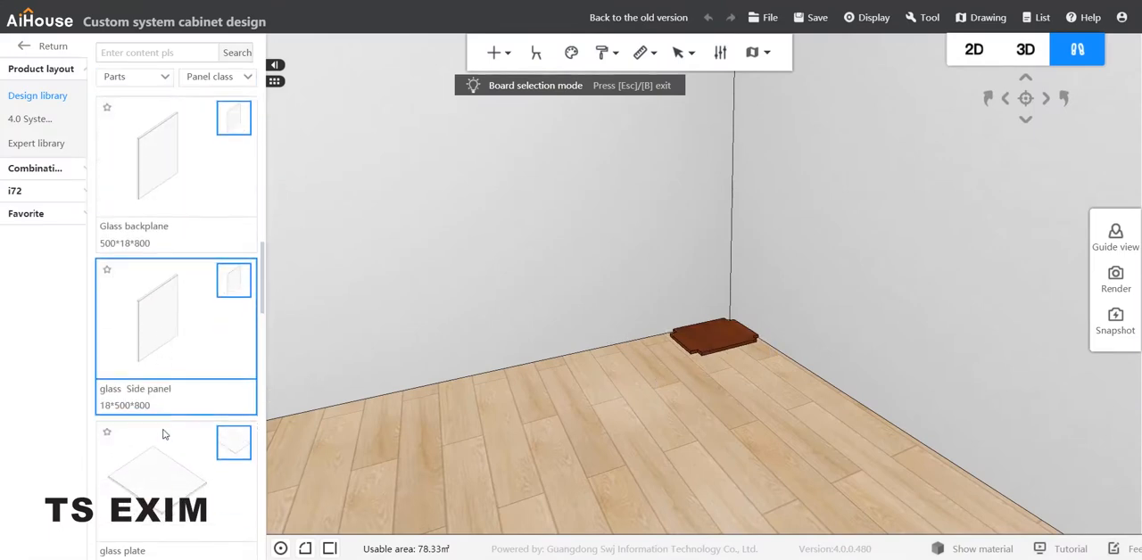
scroll(174, 388, up, 10)
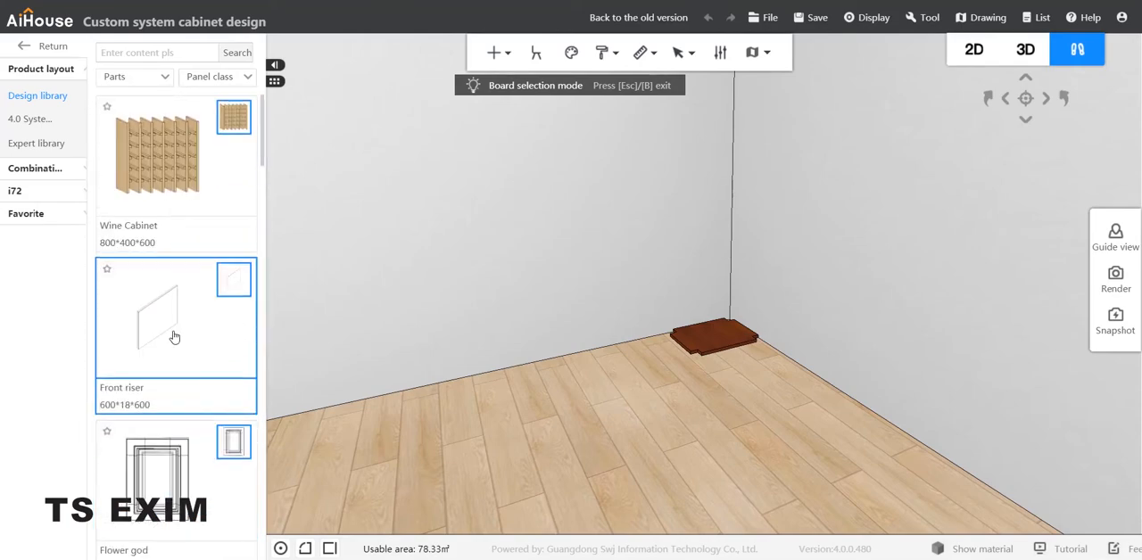
scroll(174, 321, down, 5)
drag(158, 158, 664, 359)
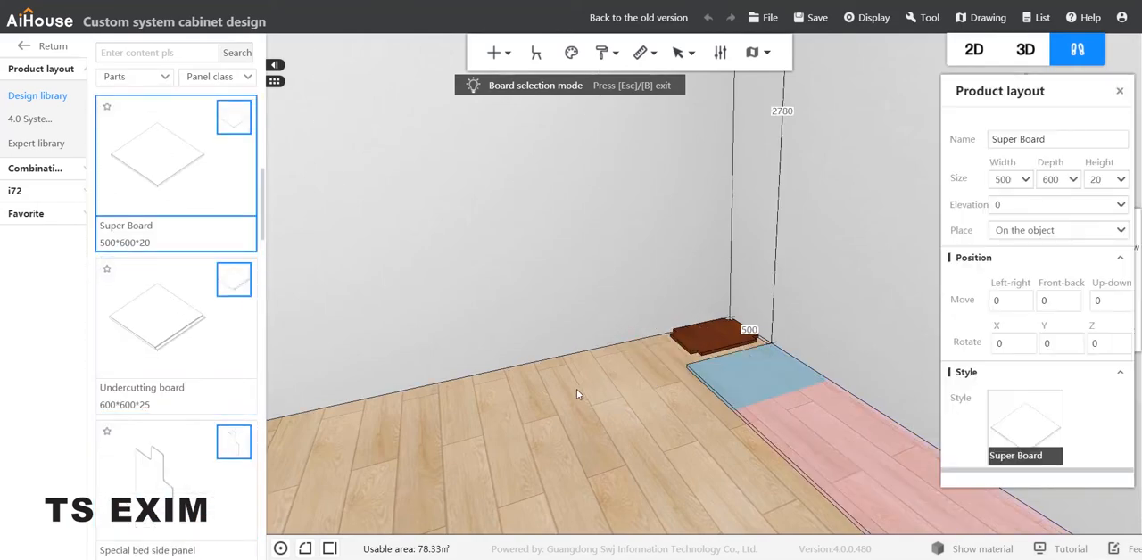
click(602, 366)
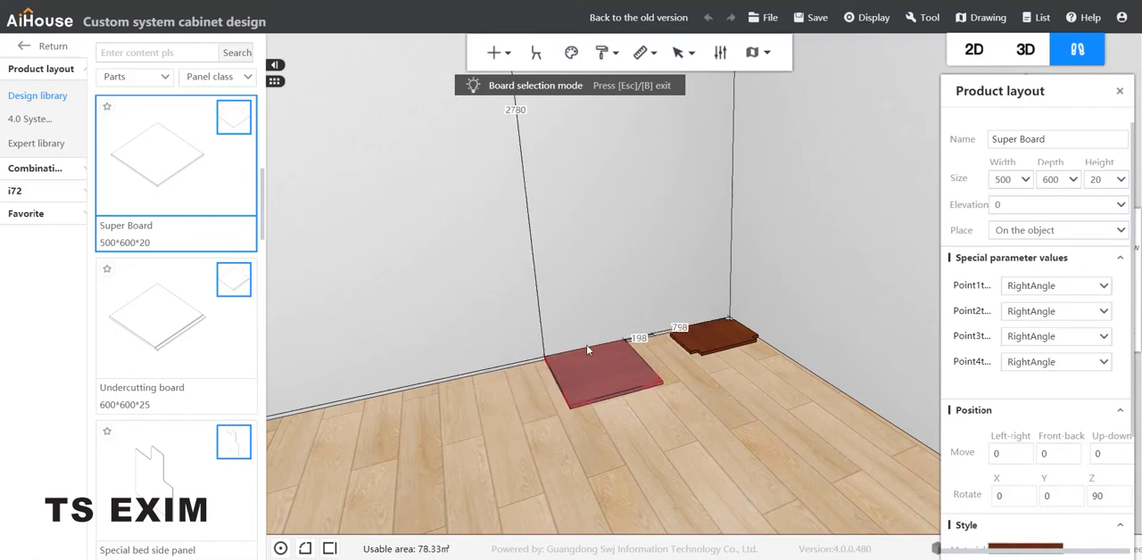
Open panel point editing for the second Super Board and import the CAD file "the big 2.dwg" as its outline.
right_click(582, 364)
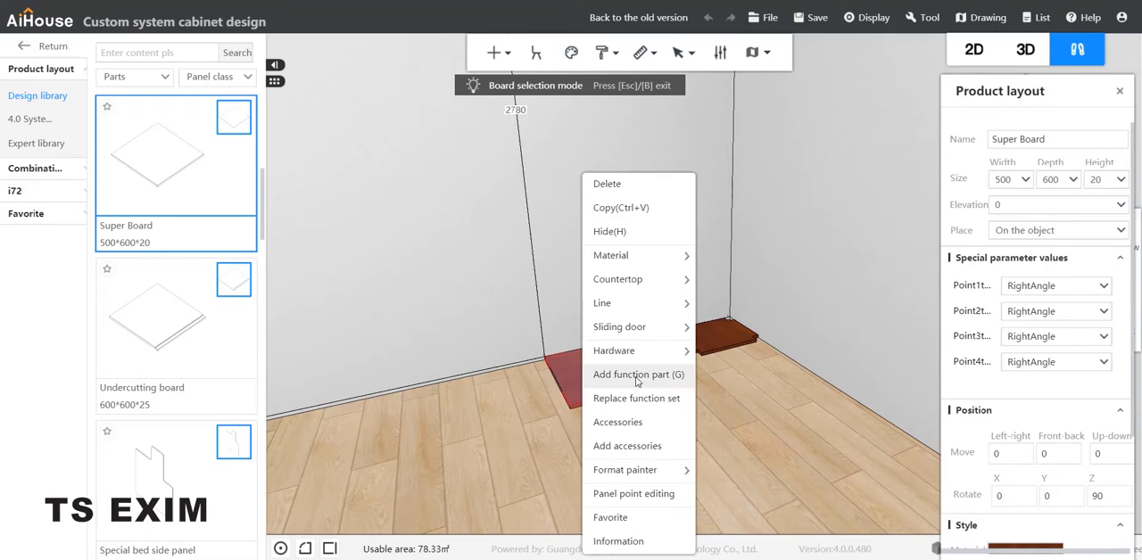
click(633, 493)
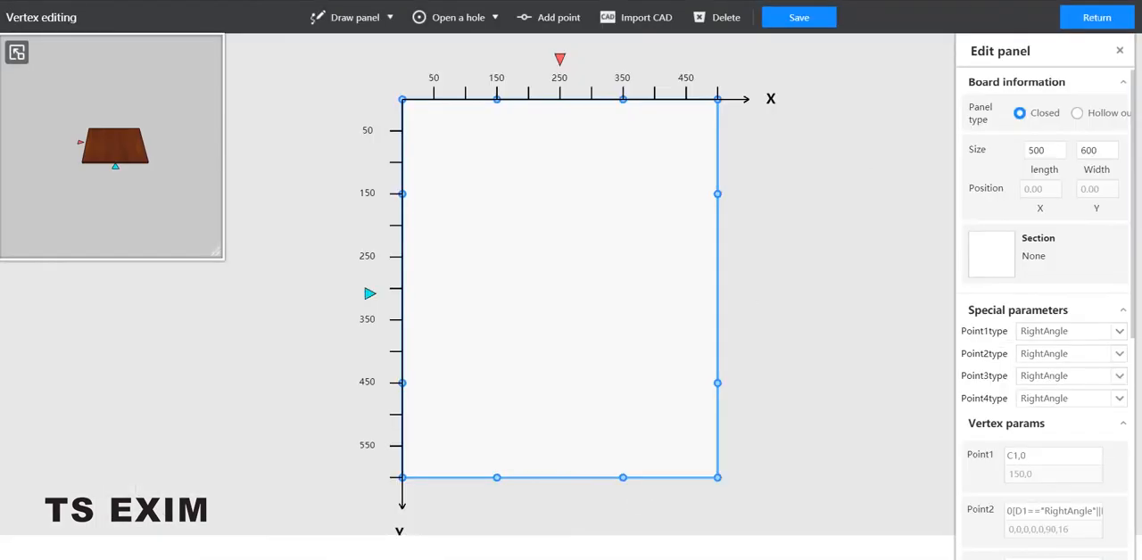
click(644, 22)
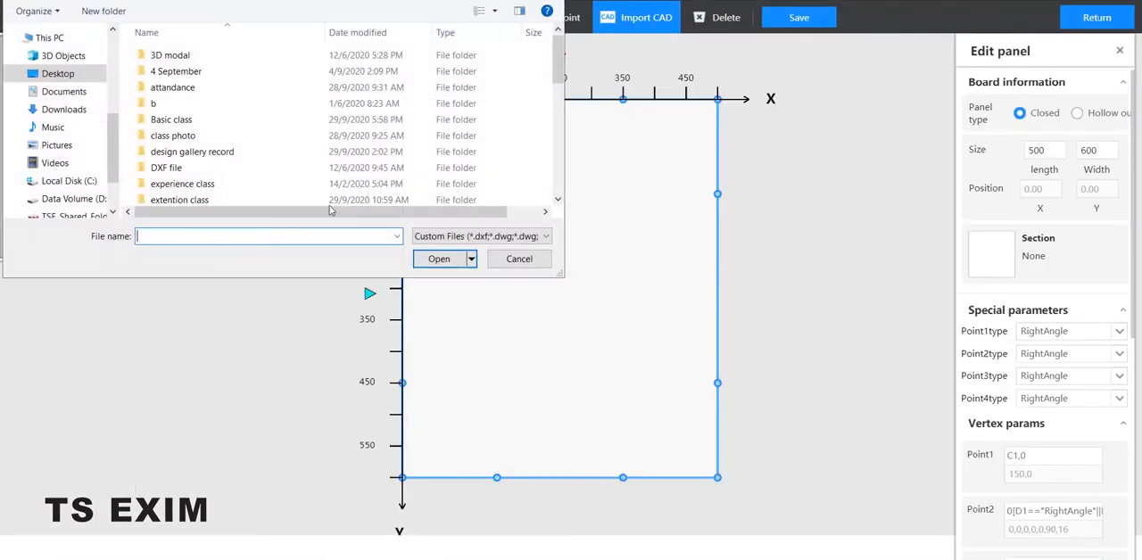
scroll(290, 159, down, 4)
scroll(294, 164, down, 3)
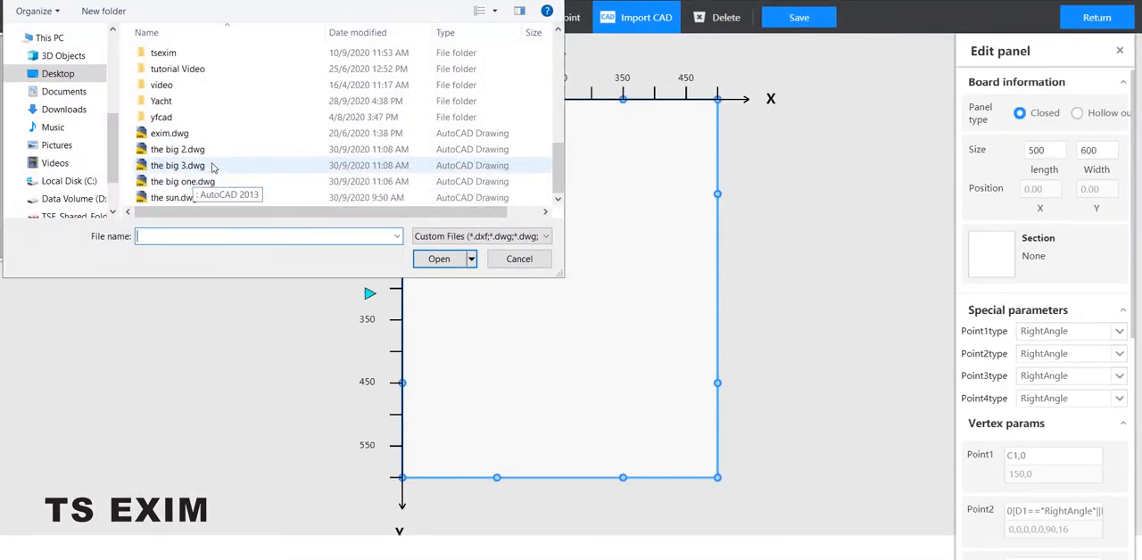
click(212, 150)
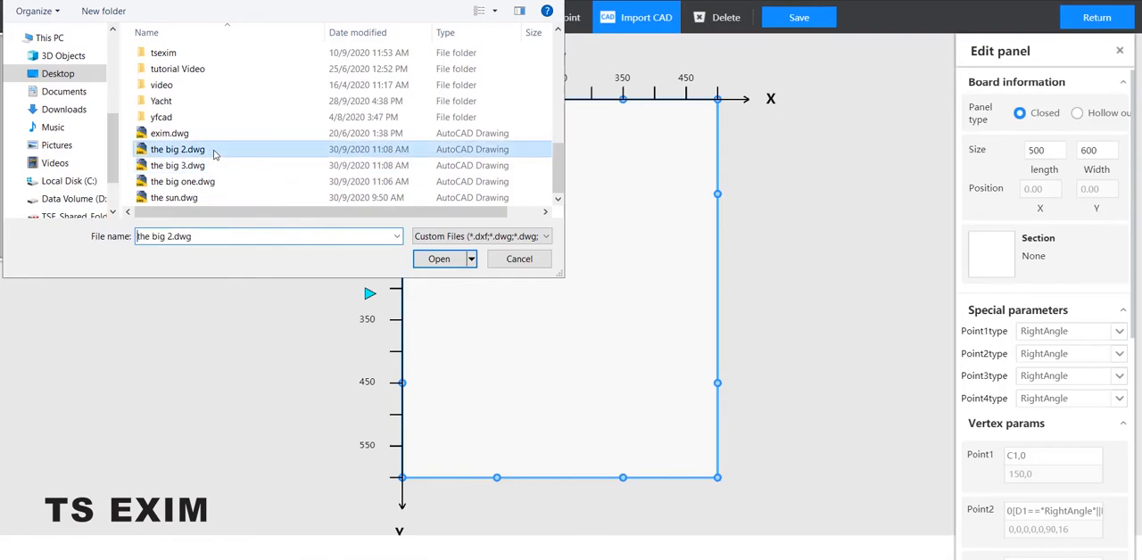
click(450, 260)
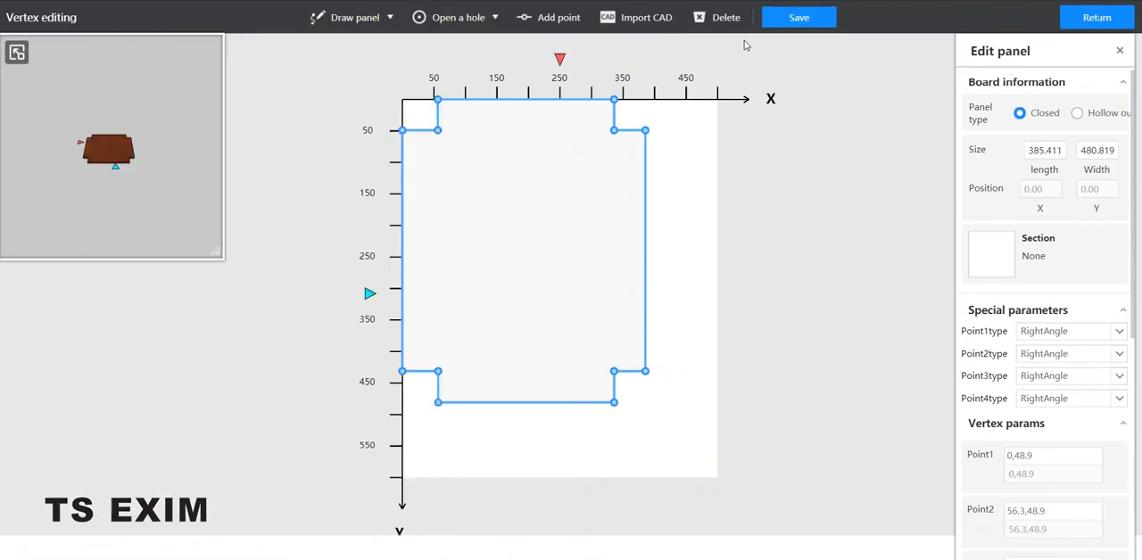
Save the second board's outline and exit vertex editing, saving again on exit.
click(799, 17)
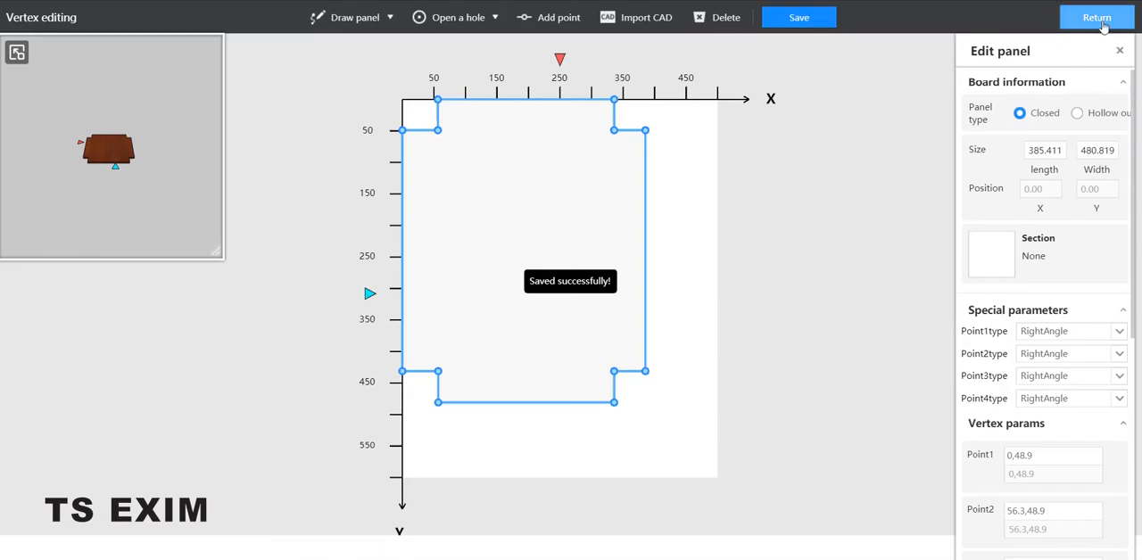
click(1096, 18)
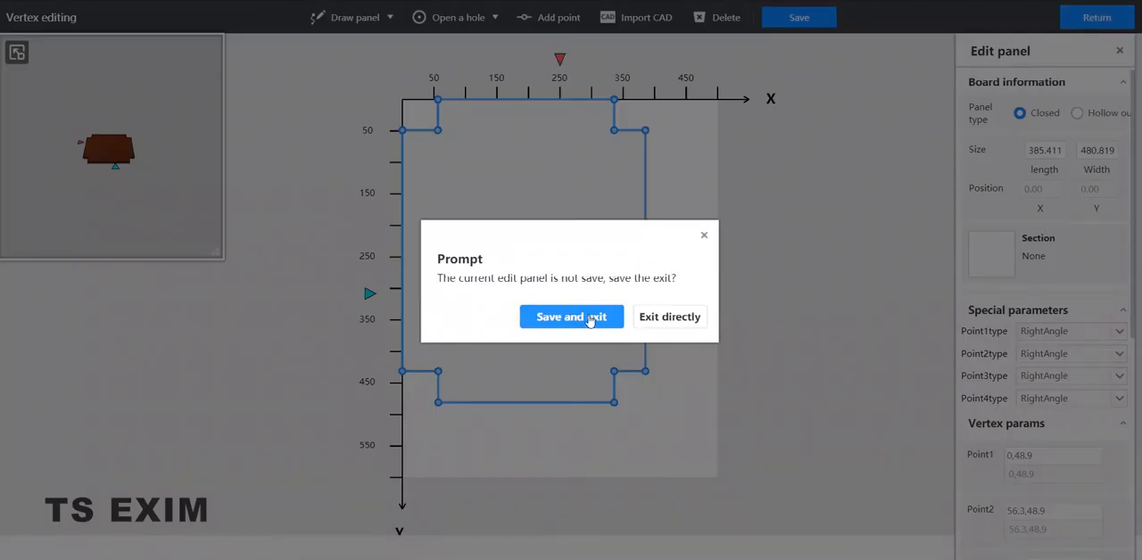
click(581, 319)
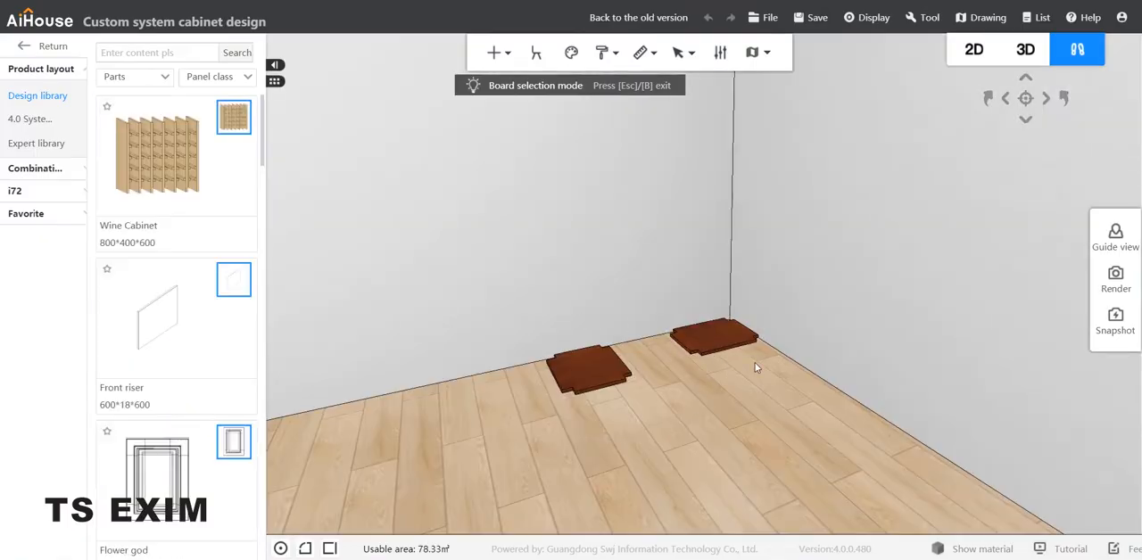
Move the second shaped board against the other wall, directly in front of the corner board.
click(610, 377)
middle_drag(615, 378, 603, 357)
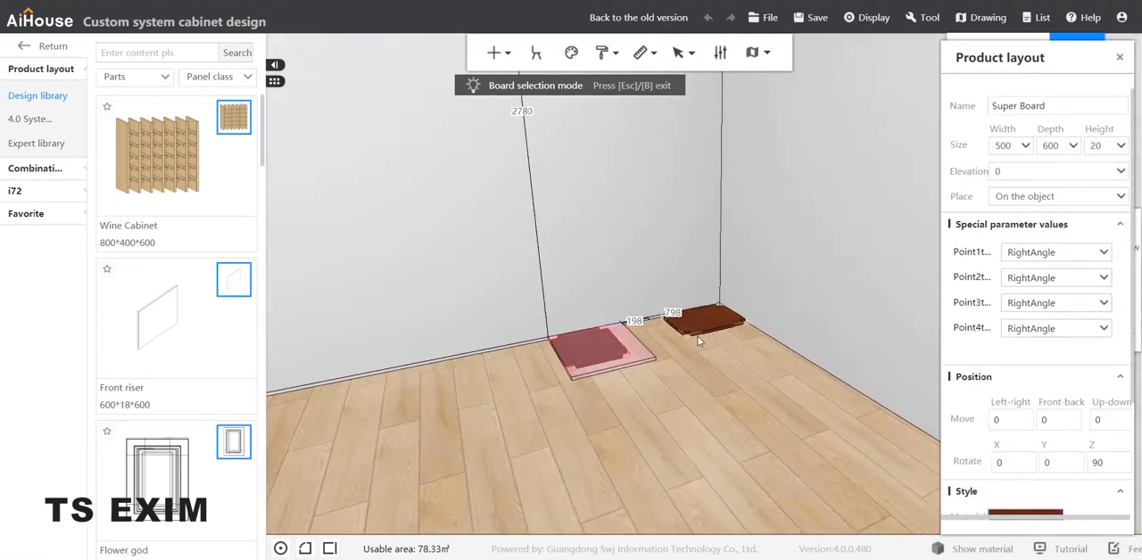
drag(590, 340, 729, 351)
click(677, 428)
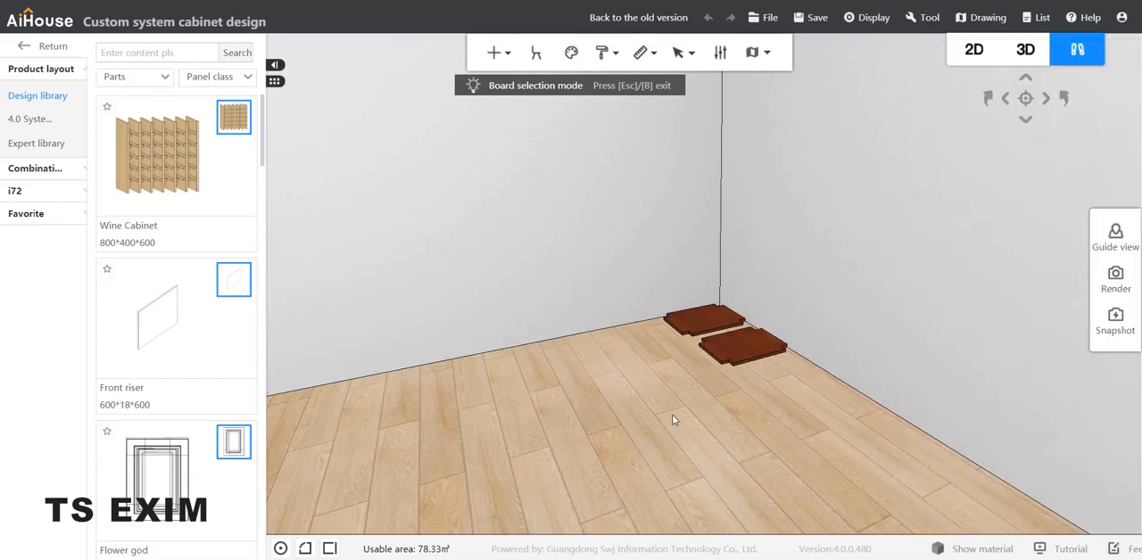
Place a third Super Board on the floor along the wall, next to the two shaped boards.
middle_drag(675, 418, 856, 415)
middle_drag(698, 474, 845, 462)
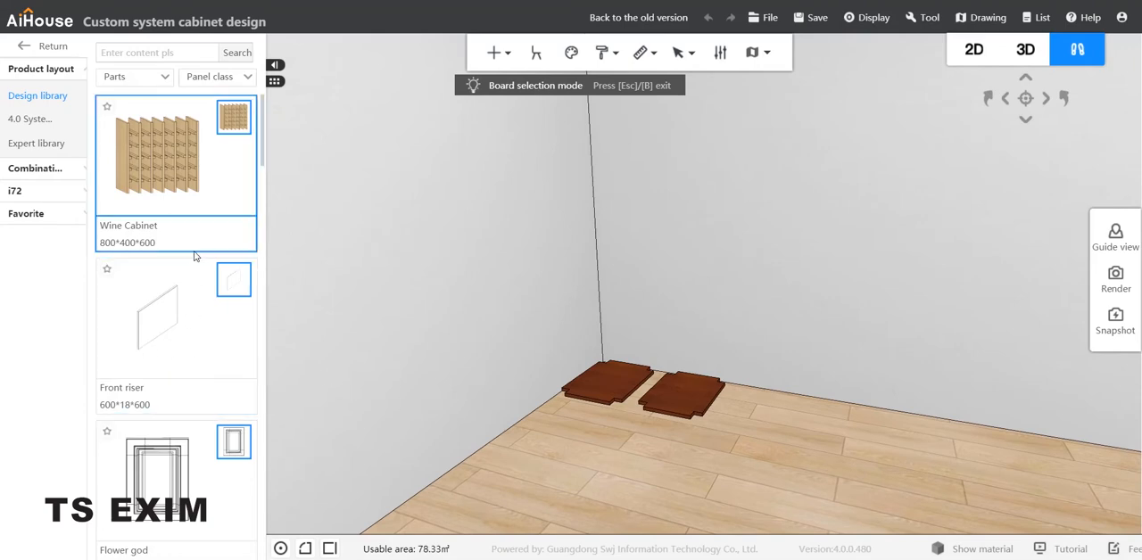
scroll(199, 262, down, 6)
scroll(204, 286, up, 3)
scroll(204, 285, up, 1)
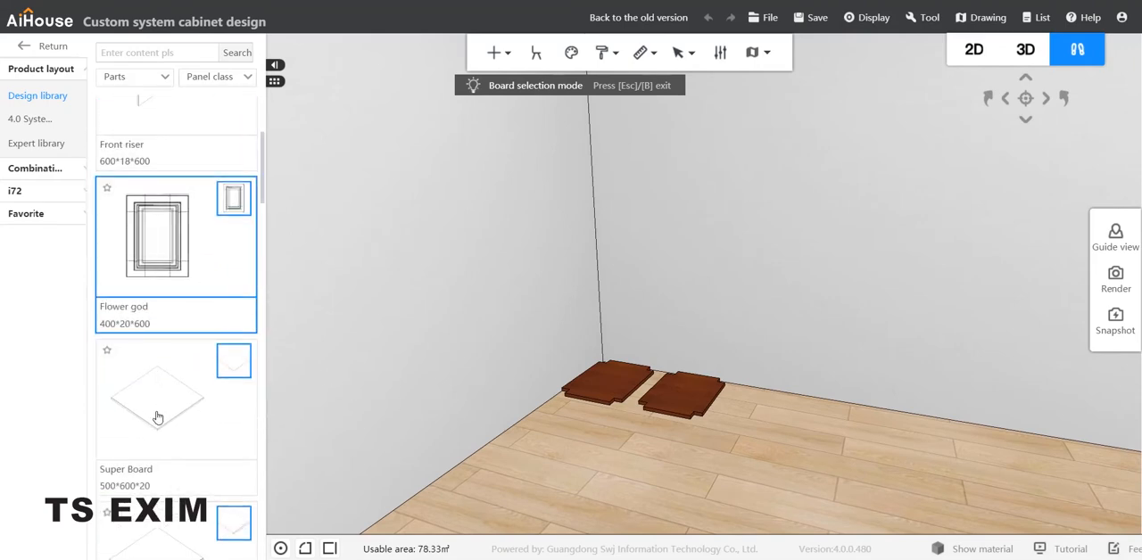
drag(176, 392, 869, 373)
Open panel point editing for the third Super Board and import the CAD file "the big 3.dwg" as its outline.
right_click(826, 414)
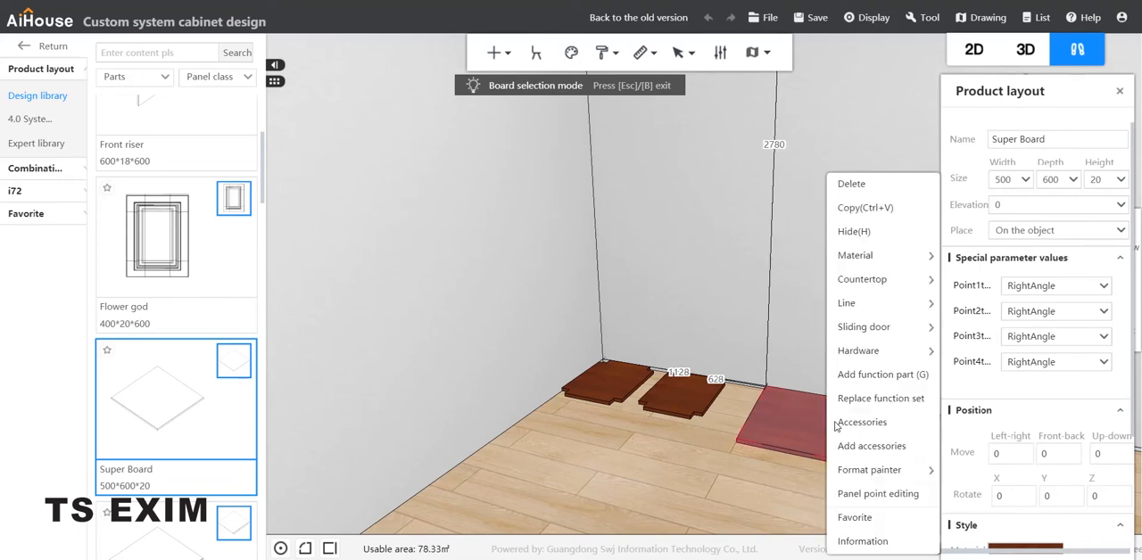
click(878, 495)
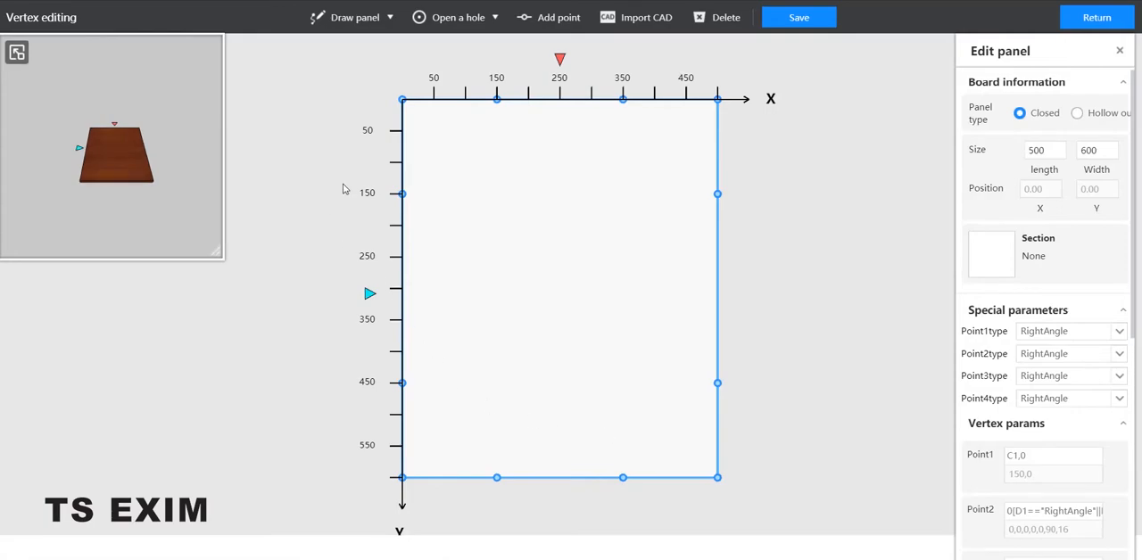
click(638, 18)
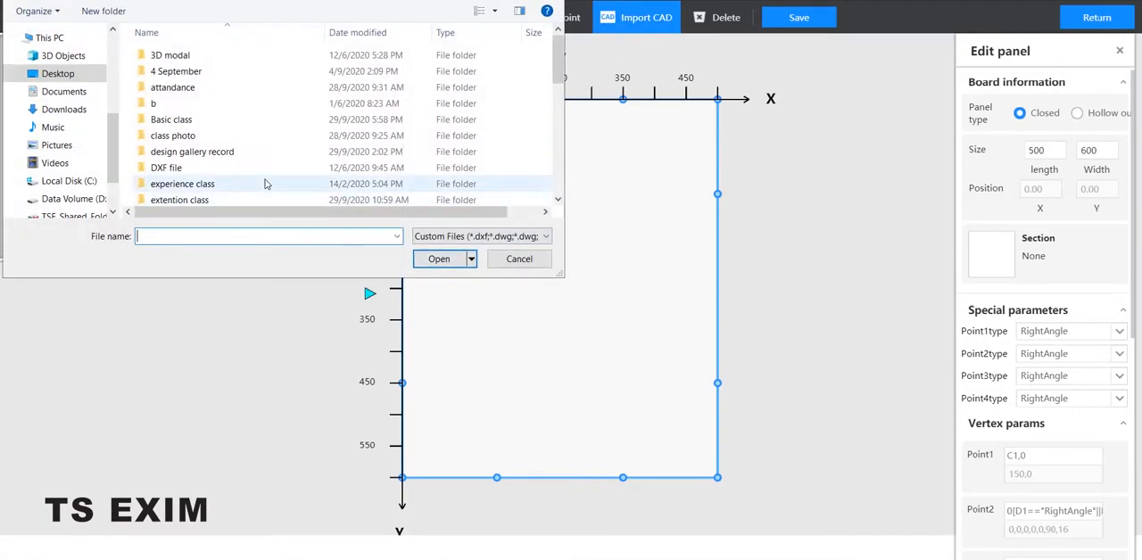
scroll(264, 183, down, 3)
scroll(209, 183, down, 5)
click(208, 196)
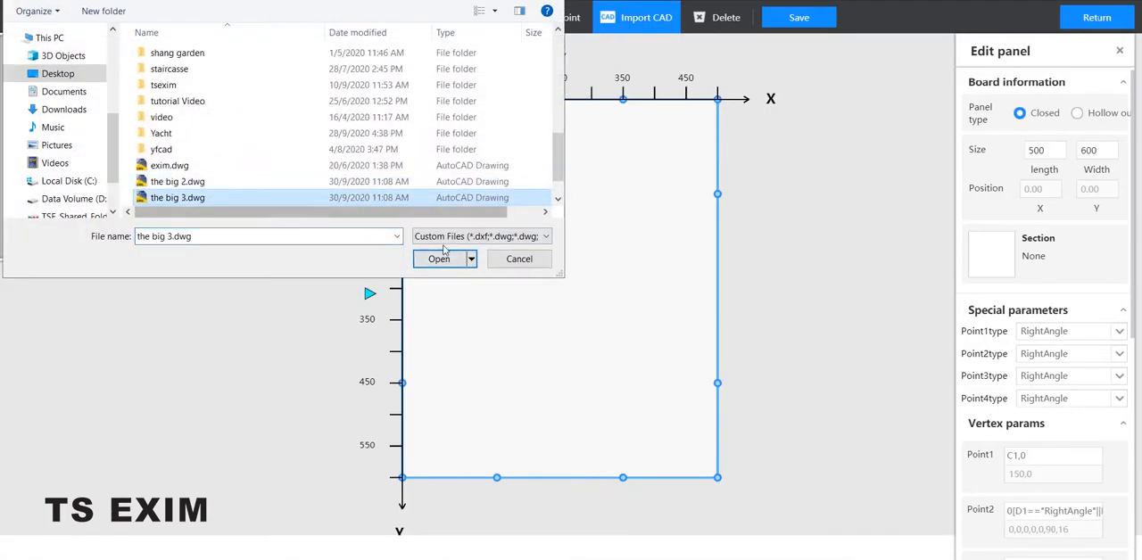
click(446, 259)
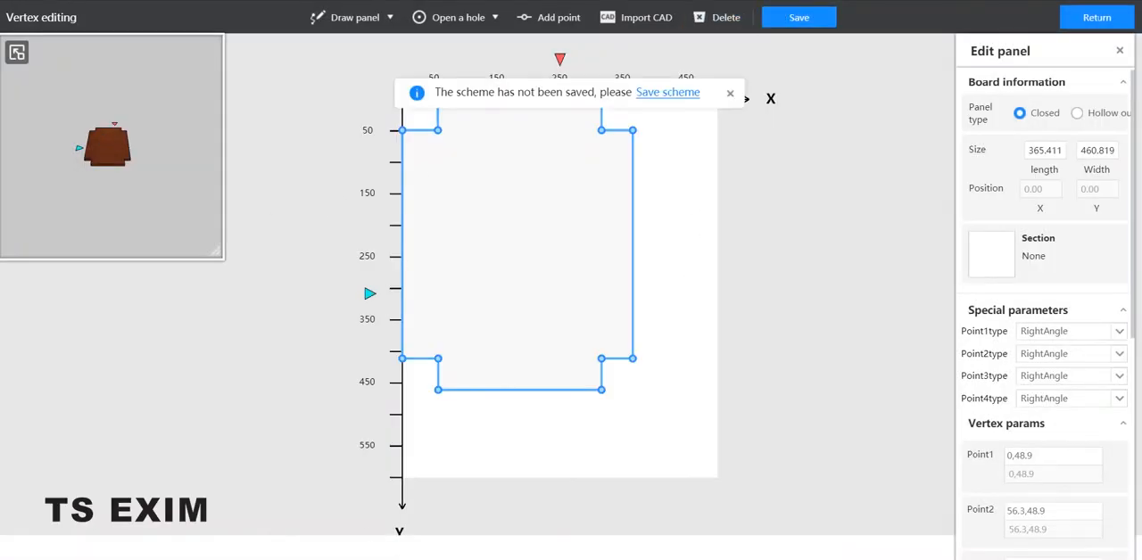
Check the column reference photo, save the third board's outline, and exit vertex editing with saving.
click(305, 558)
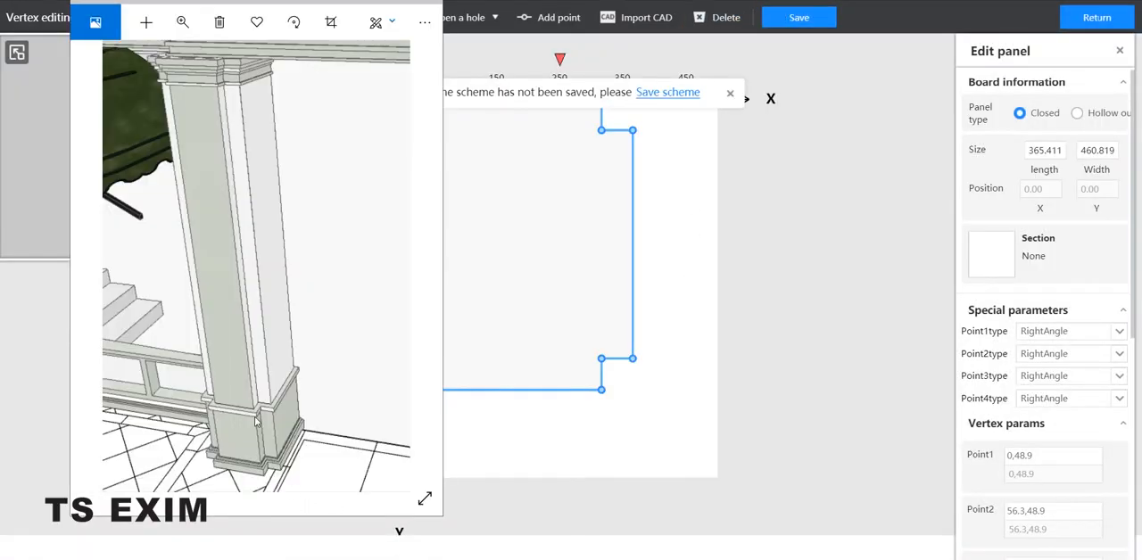
click(492, 16)
click(808, 18)
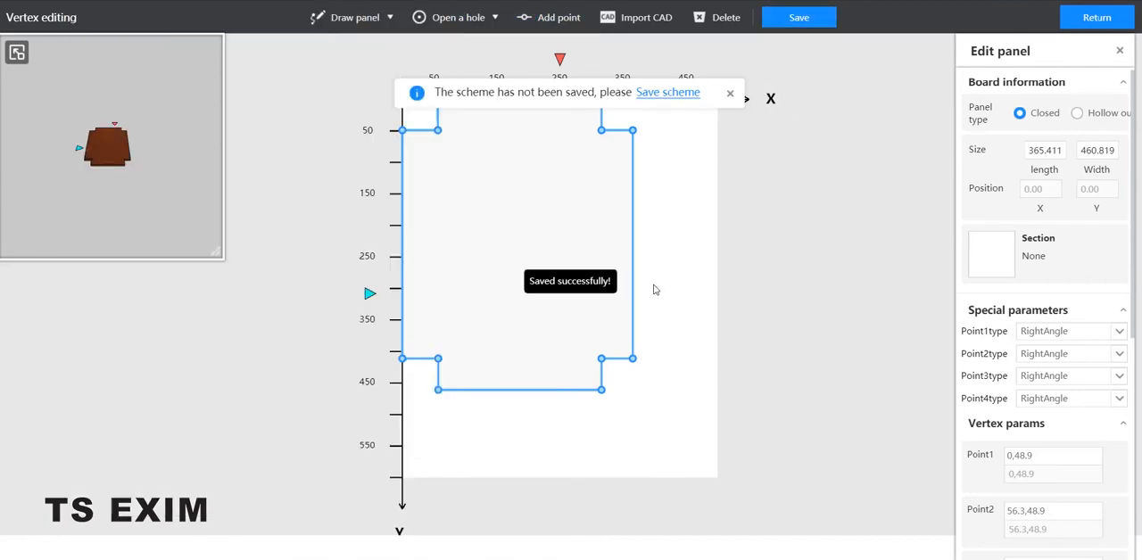
click(1096, 18)
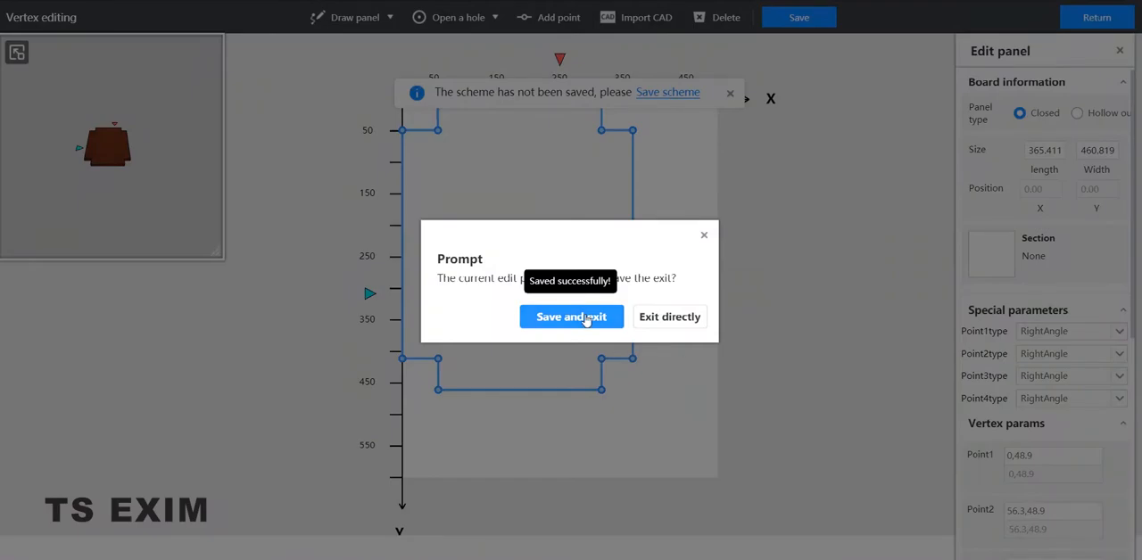
click(571, 317)
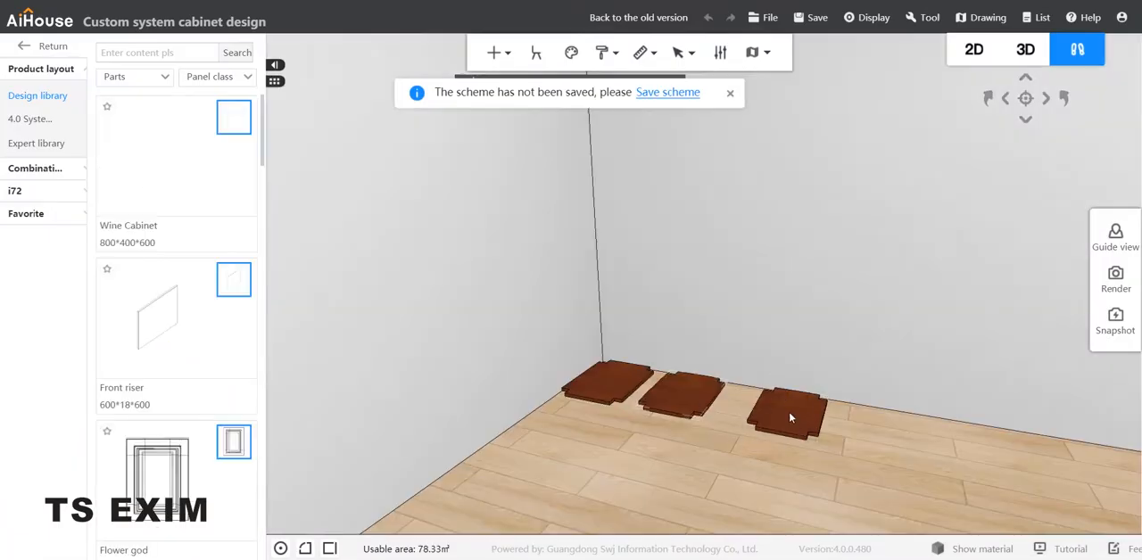
Compare the corner Super Board with the reference photo, try a height of 100 on it, and settle on 50.
drag(643, 451, 624, 472)
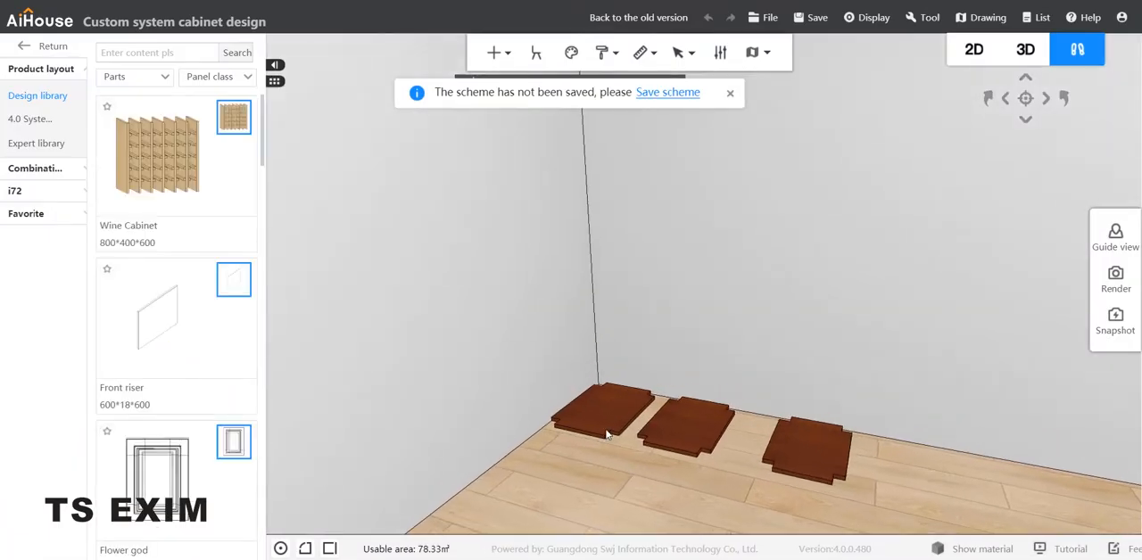
click(628, 401)
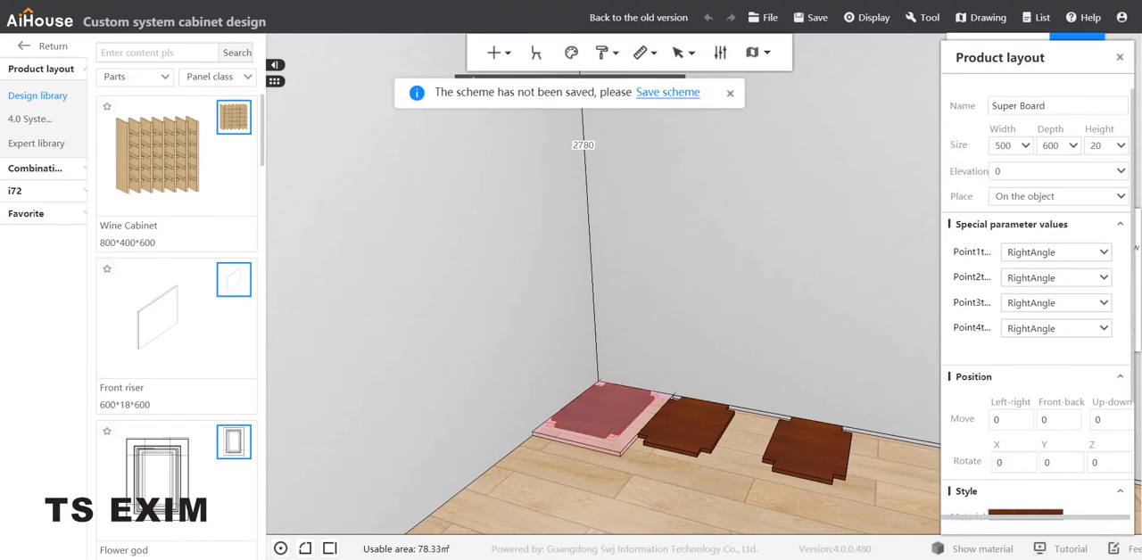
click(420, 558)
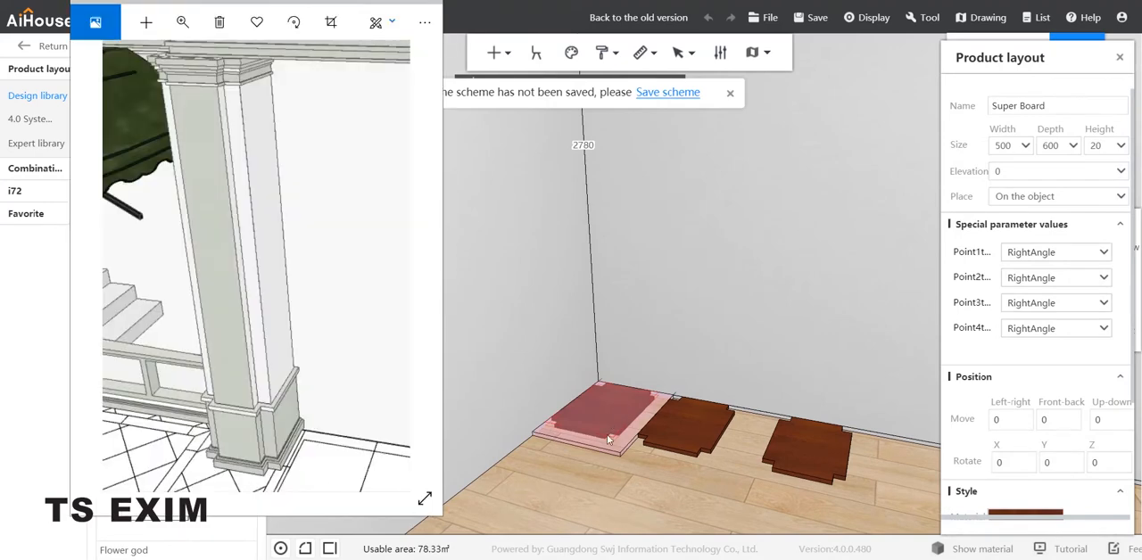
click(1105, 147)
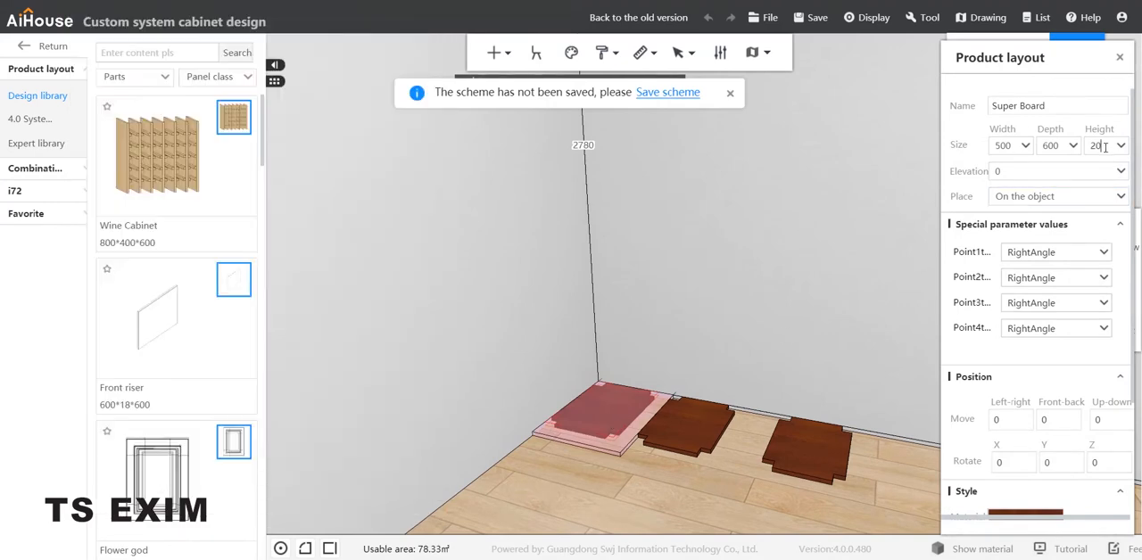
double_click(1102, 146)
text(100)
key(Return)
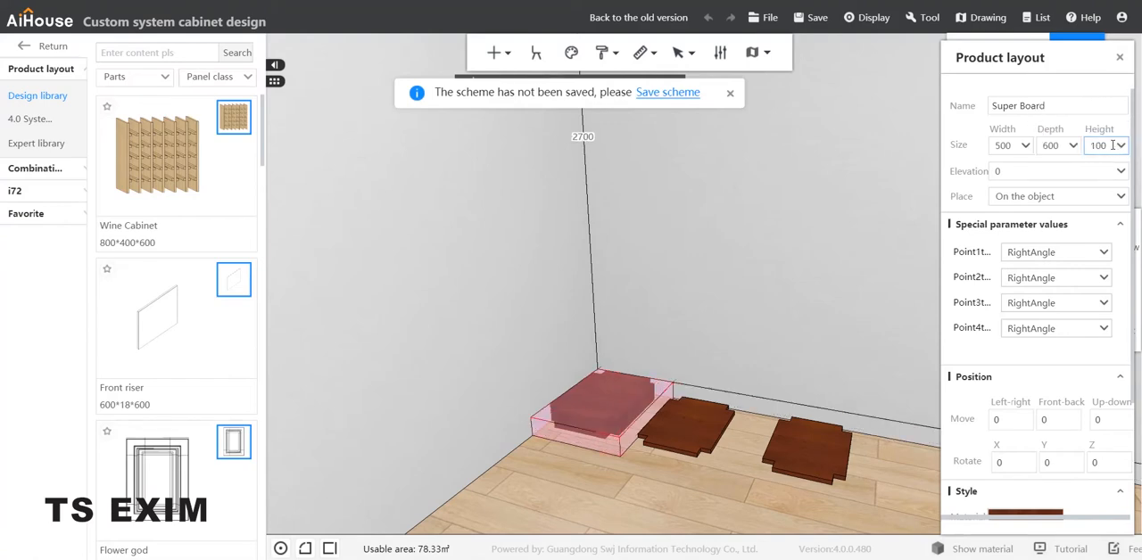
double_click(1101, 146)
text(50)
key(Return)
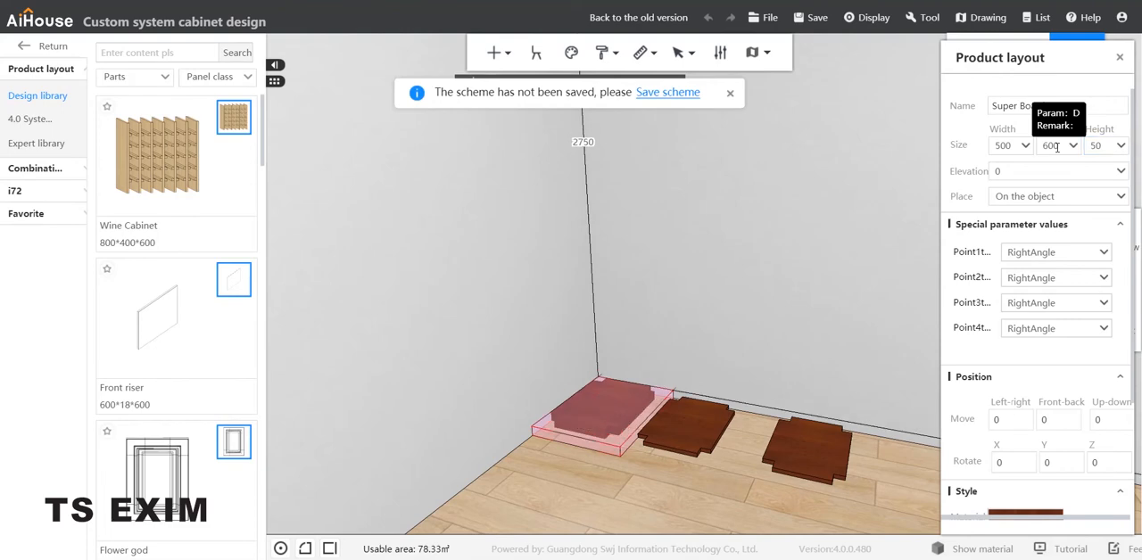
Give the middle Super Board a height of 50 and stack it on the corner board at an elevation of about 37.
click(705, 434)
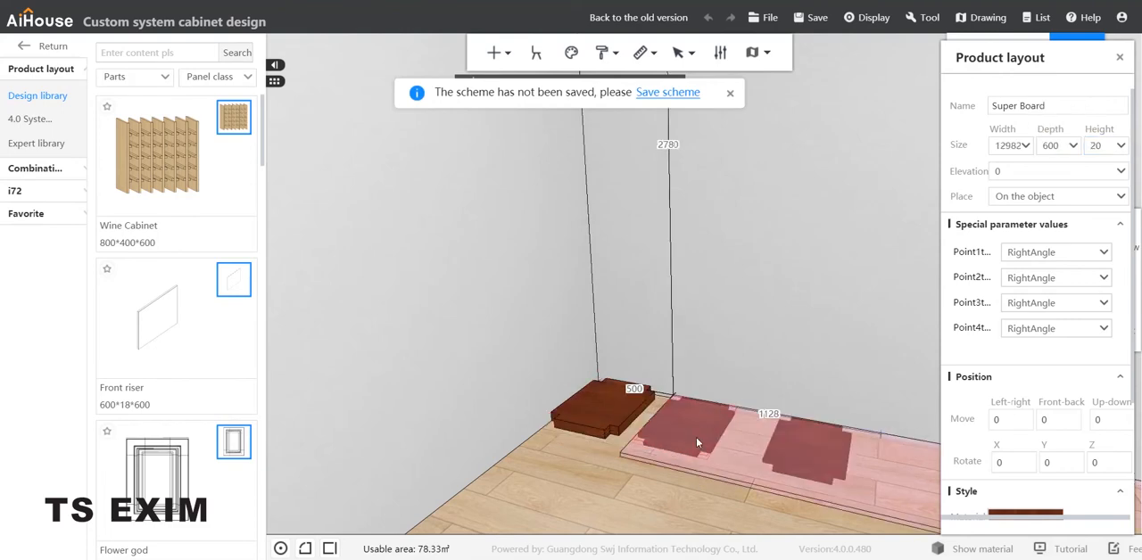
drag(651, 468, 700, 504)
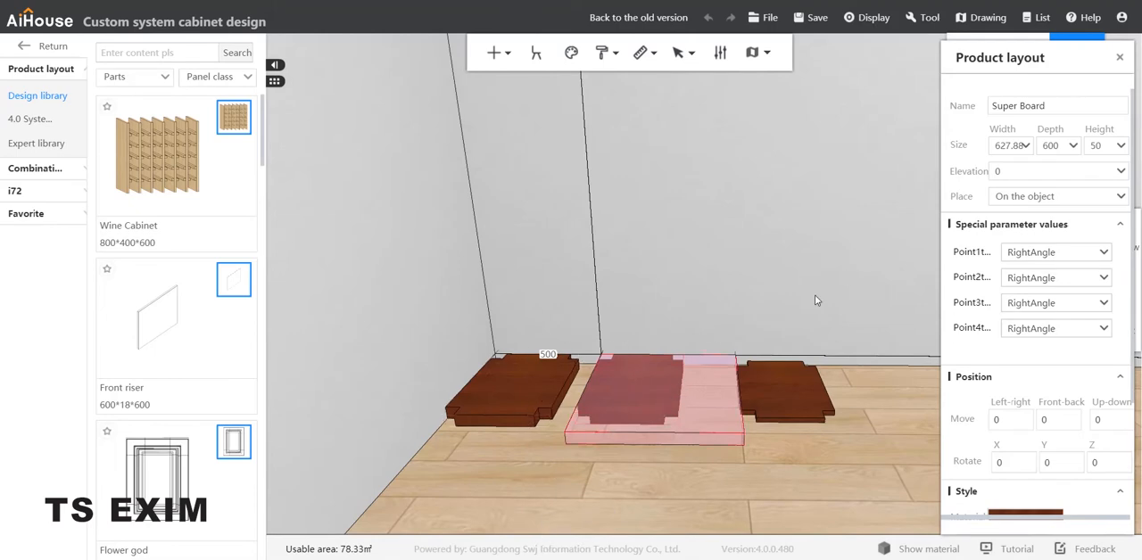
click(632, 383)
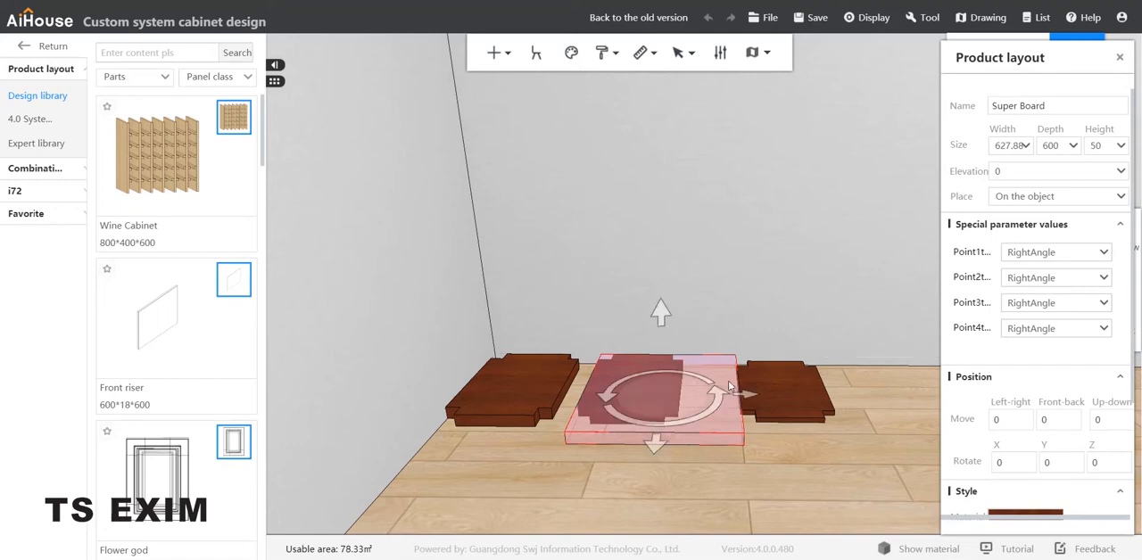
drag(749, 400, 633, 390)
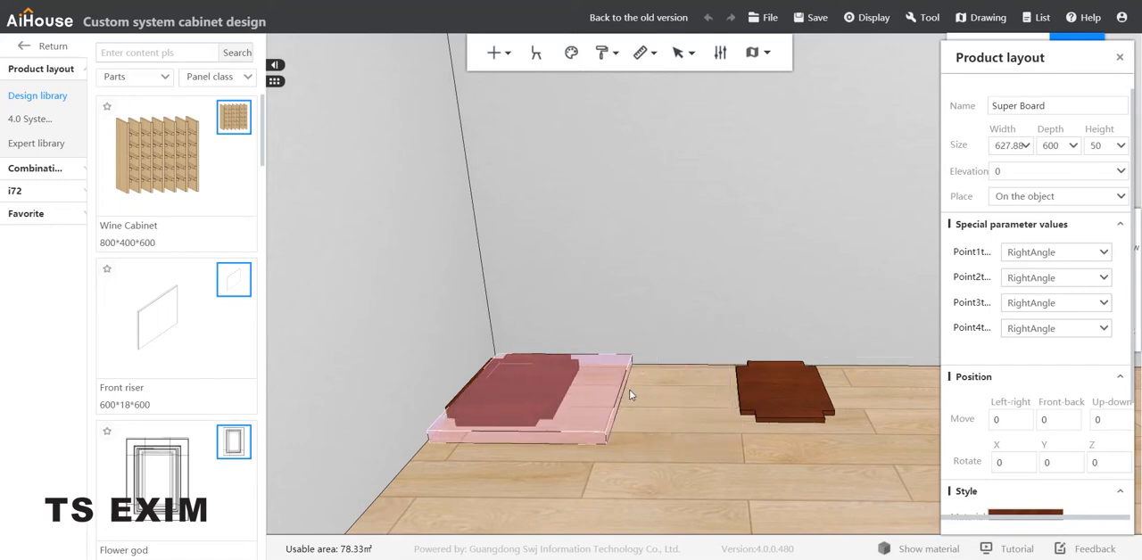
click(524, 388)
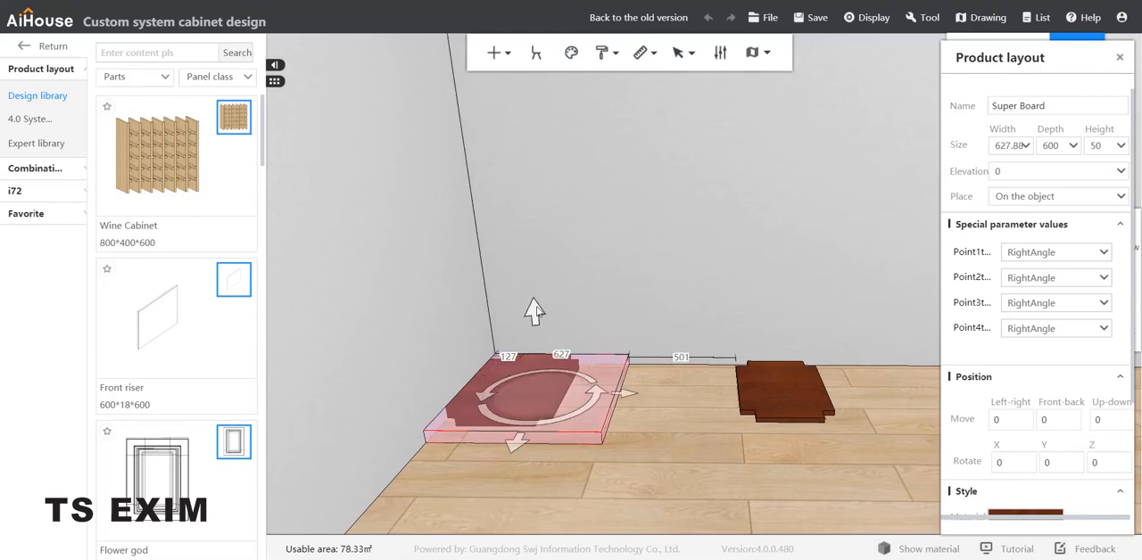
drag(532, 311, 537, 301)
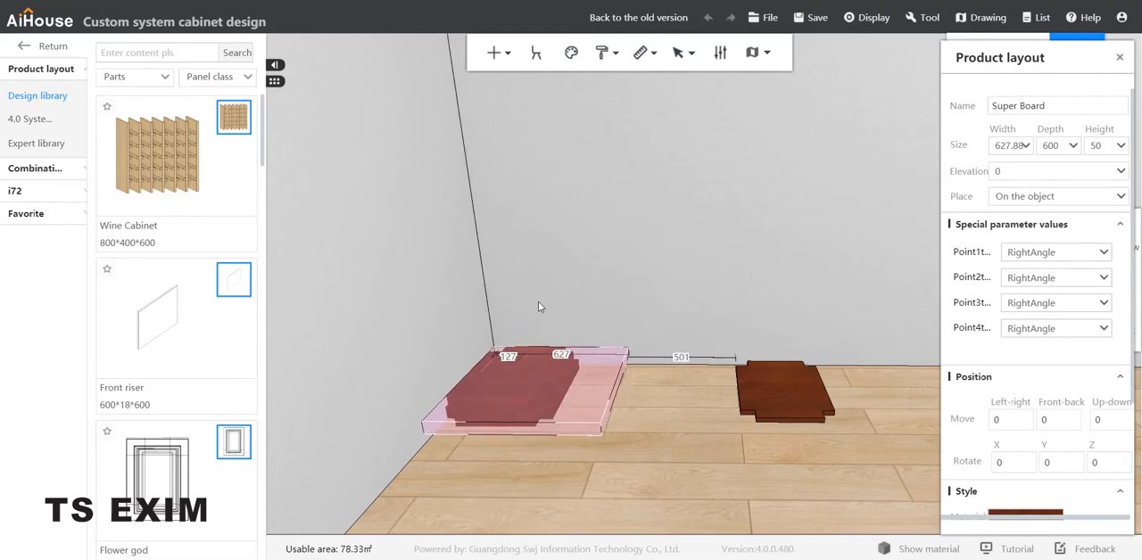
drag(642, 409, 647, 409)
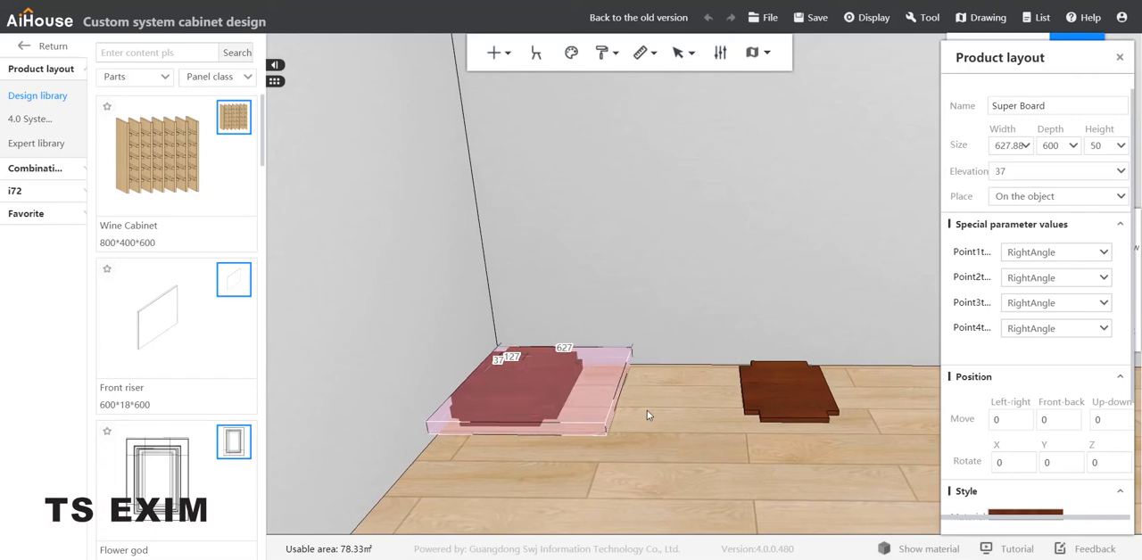
click(656, 398)
scroll(625, 432, up, 3)
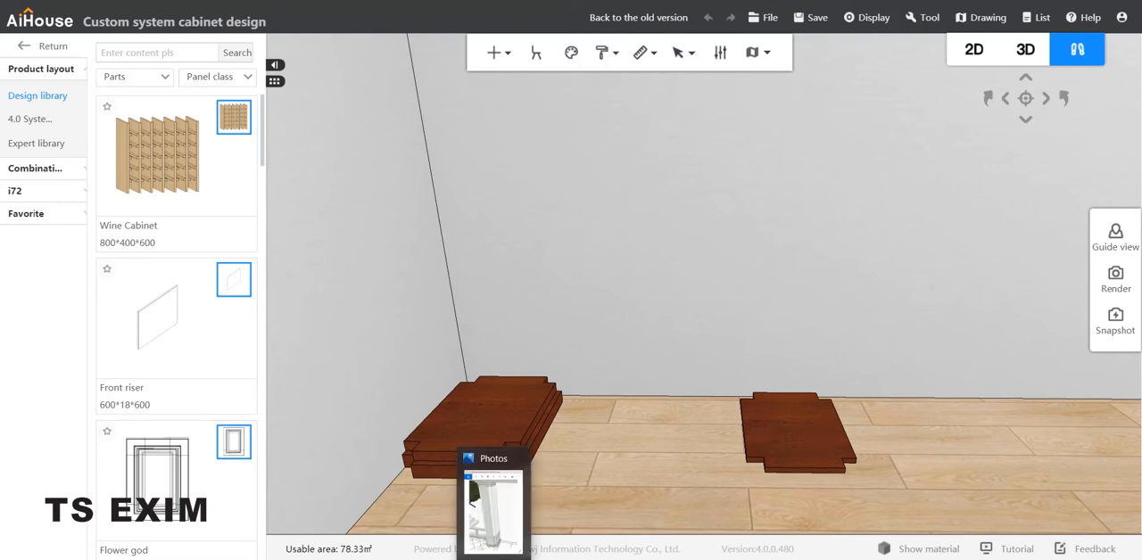
Following the reference photo, stack the remaining Super Board on the corner boards at an elevation of about 94 and fine-tune its alignment.
click(494, 559)
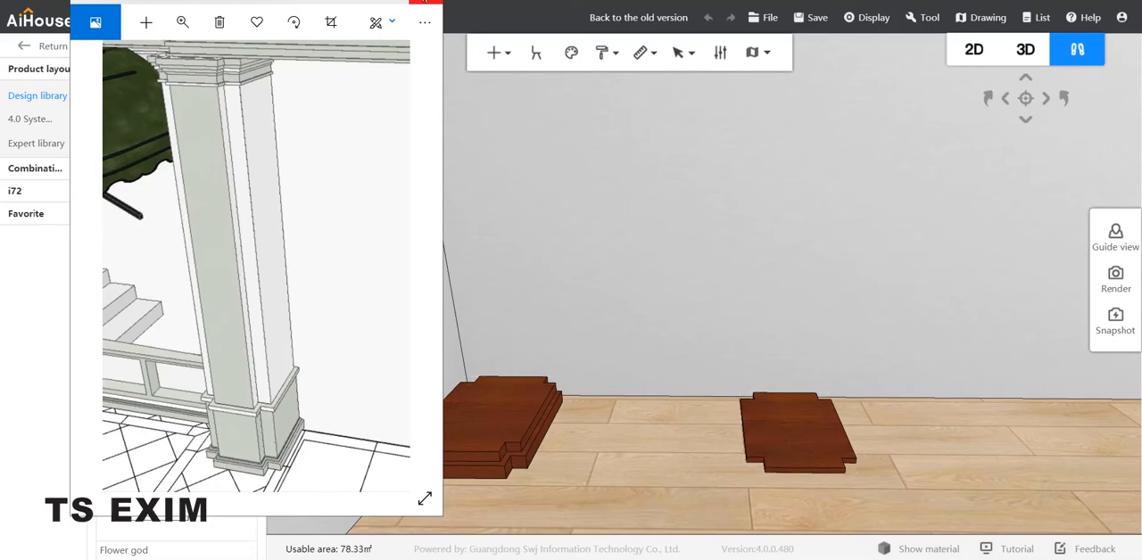
click(365, 2)
click(782, 452)
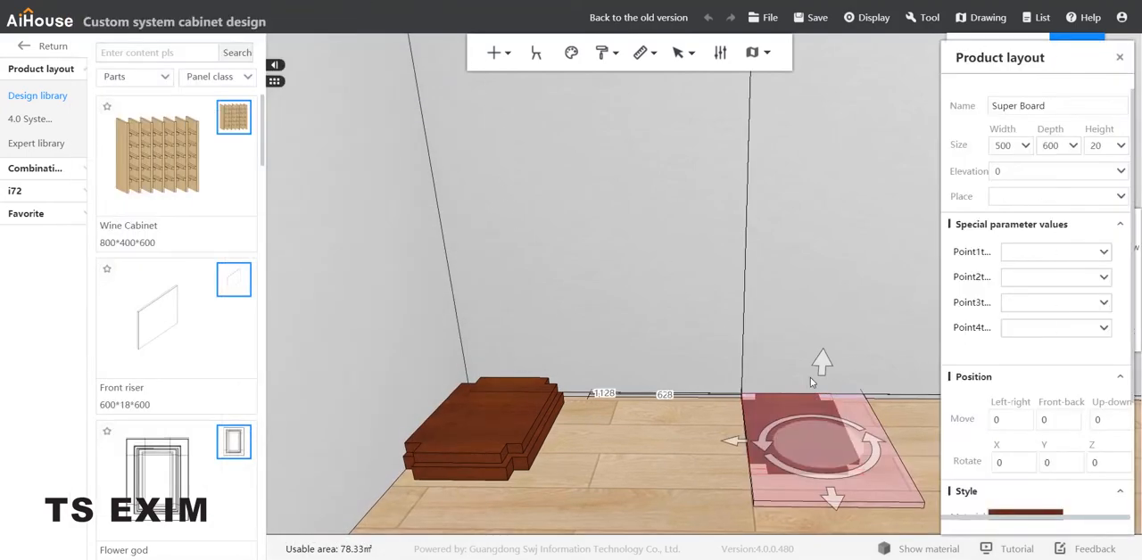
drag(737, 443, 428, 438)
drag(496, 362, 482, 338)
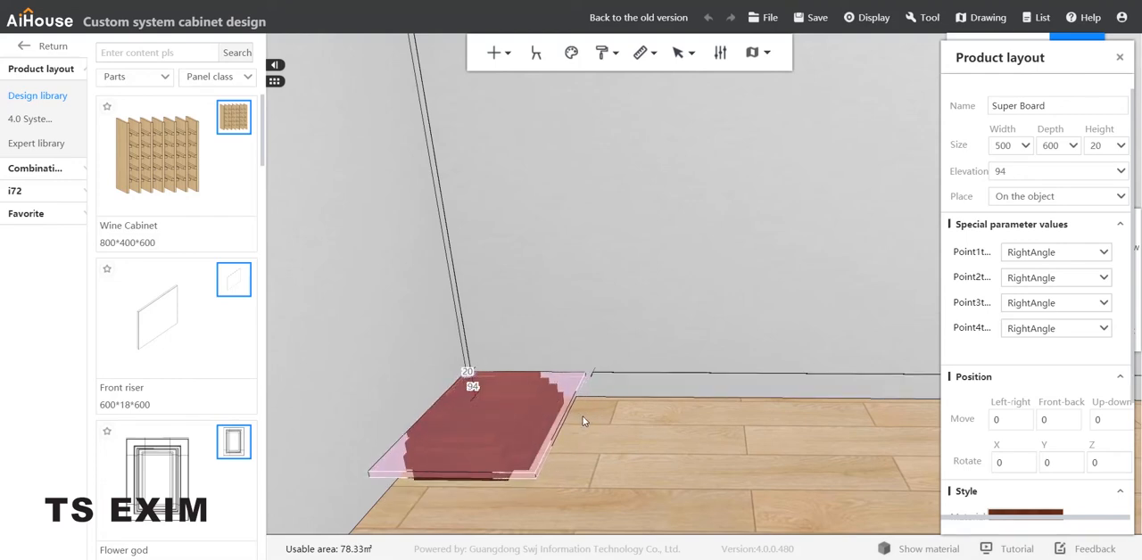
drag(583, 417, 586, 417)
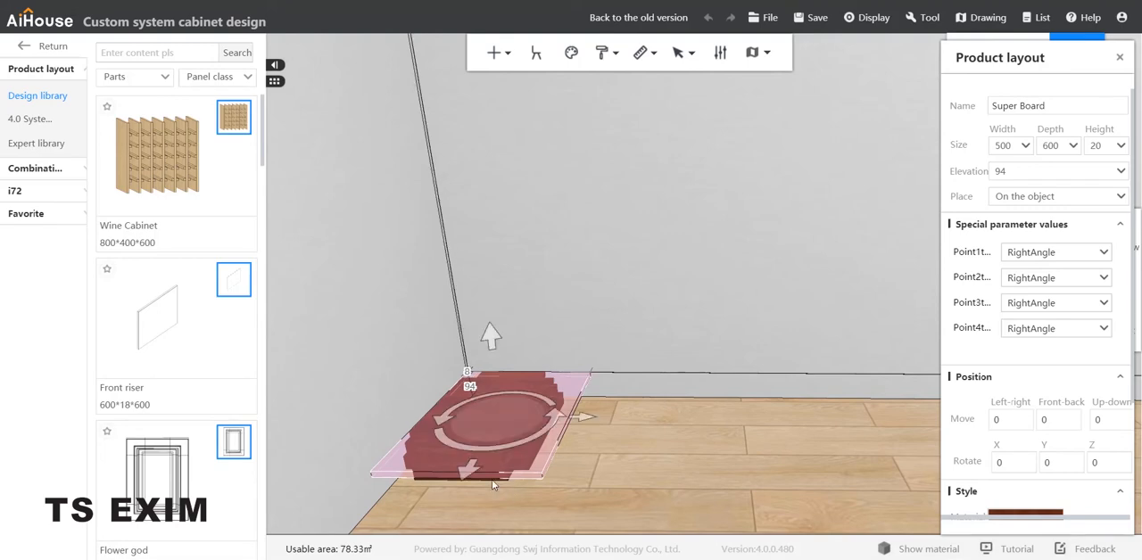
drag(478, 471, 478, 474)
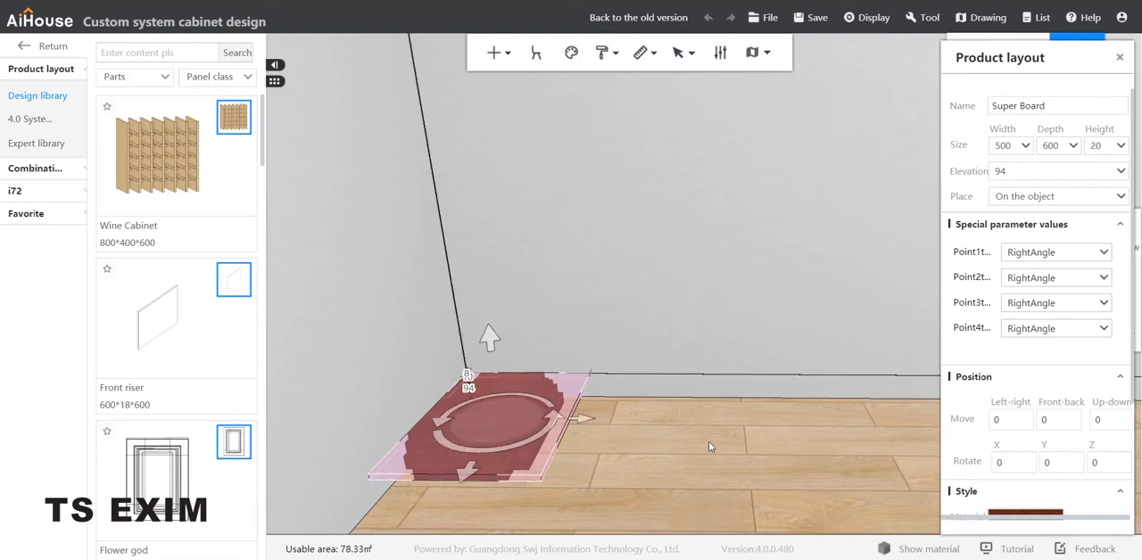
click(643, 412)
Set the topmost Super Board's height to 800 to form the column shaft.
click(512, 417)
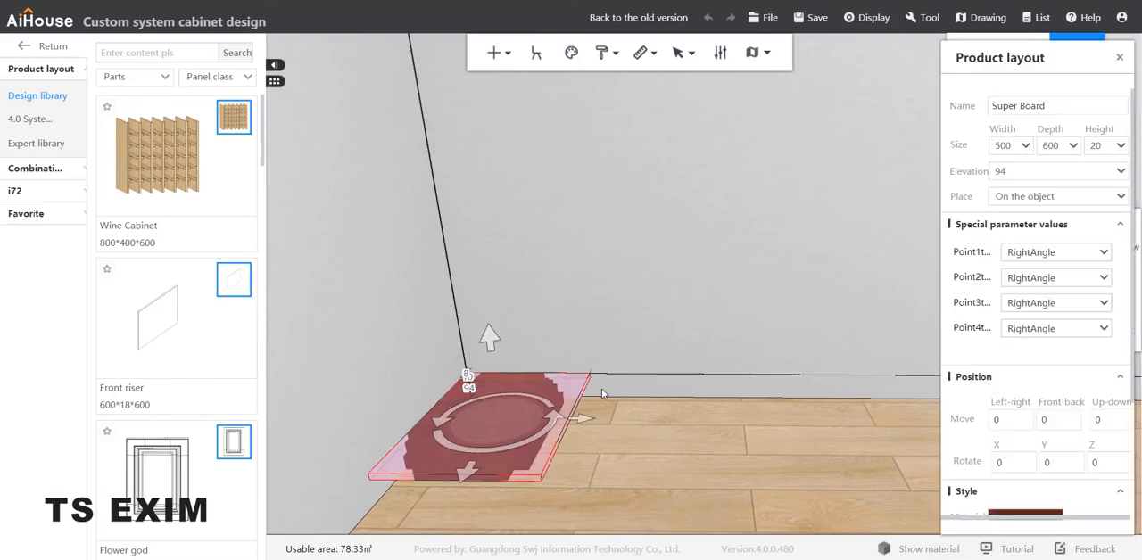
double_click(1105, 144)
text(800)
key(Return)
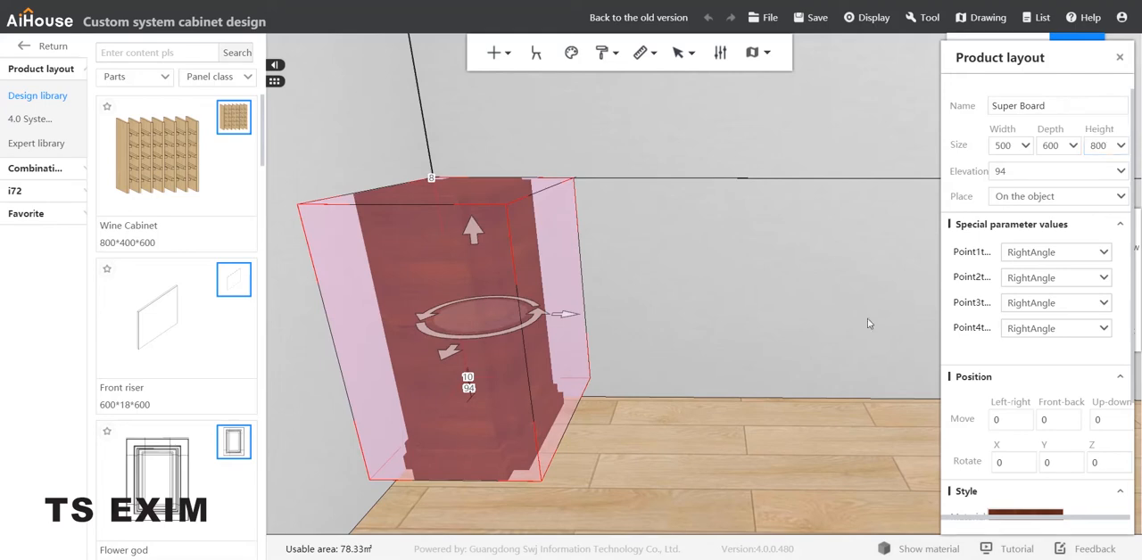
click(707, 452)
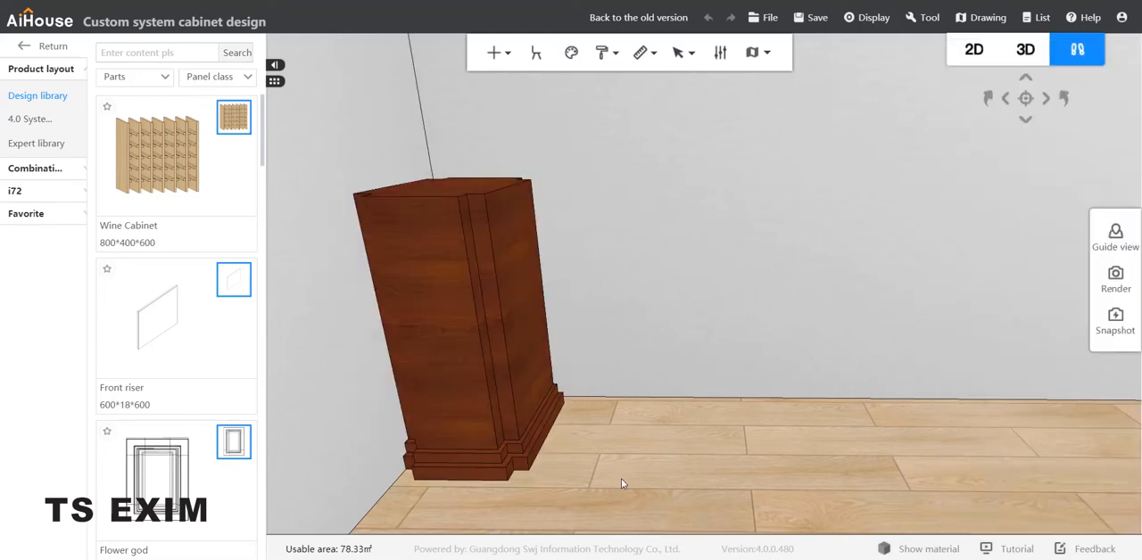
Copy the bottom base board, align the copy with the column, and raise it to the column's top at an elevation of about 834.
drag(601, 505, 601, 541)
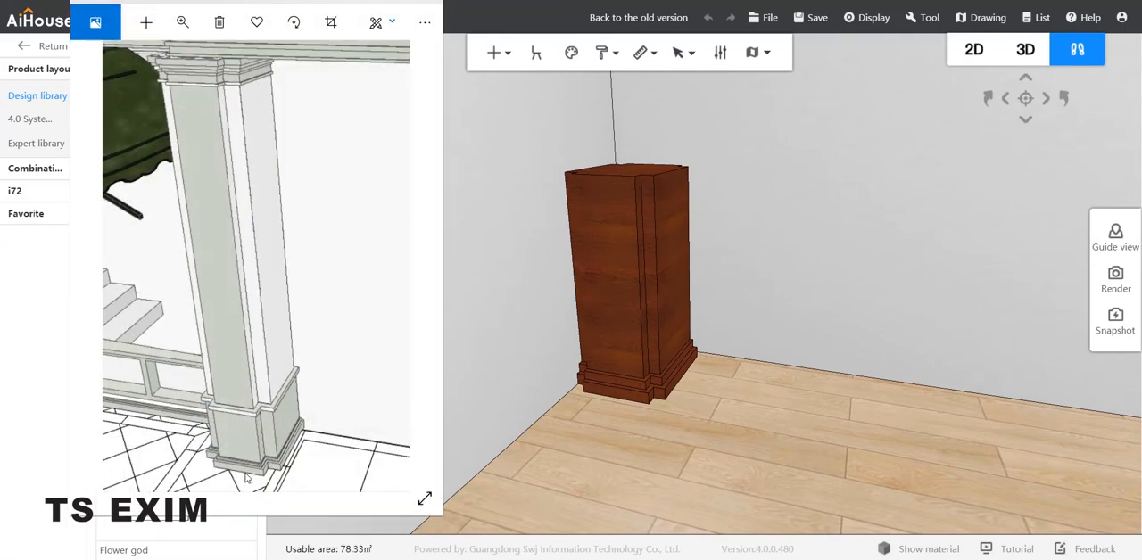
click(651, 391)
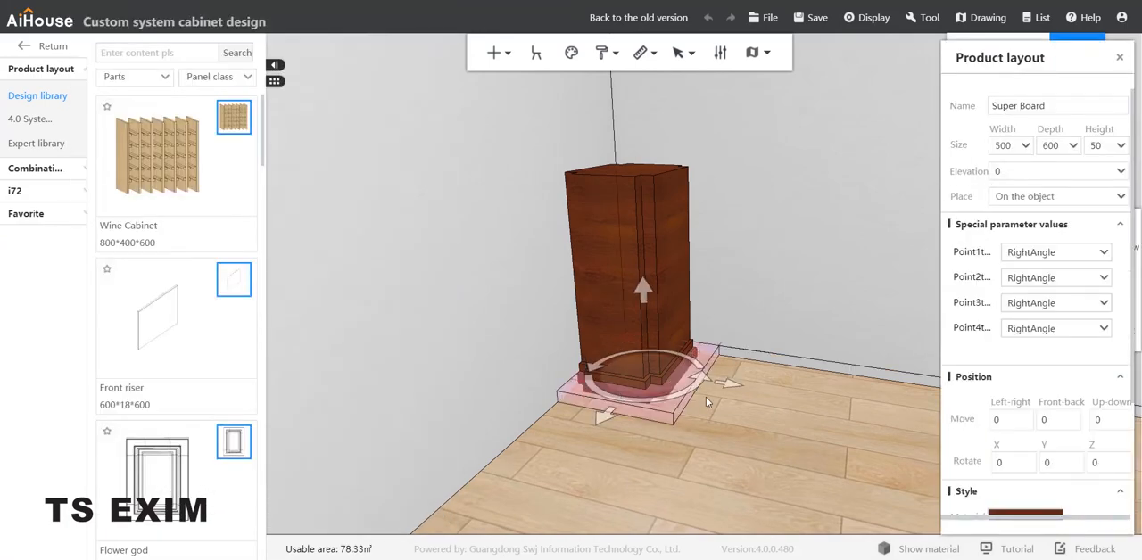
drag(711, 404, 785, 366)
drag(847, 403, 719, 389)
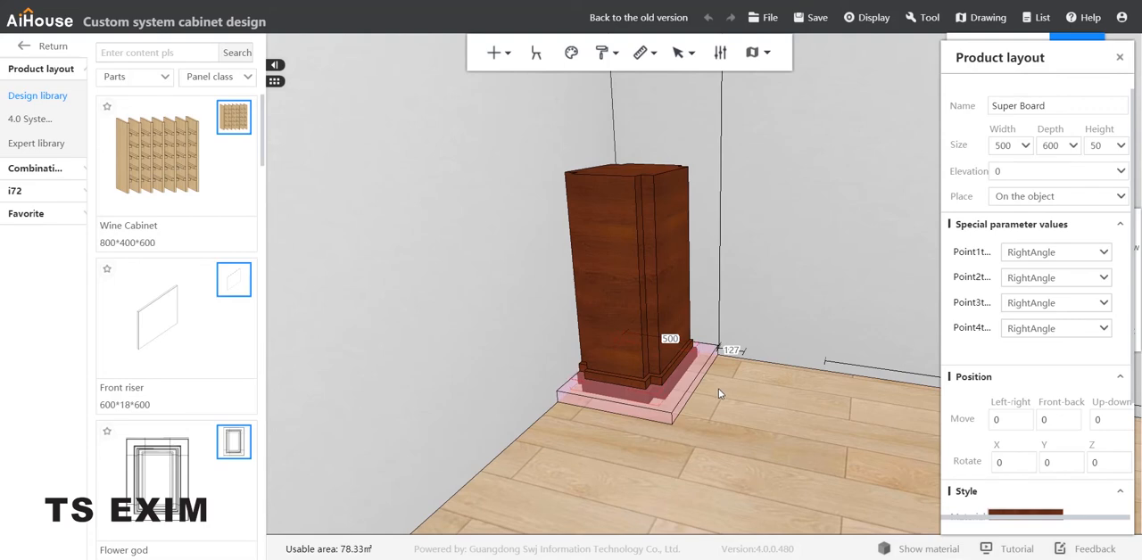
mouse_move(643, 289)
mouse_down()
mouse_move(646, 263)
mouse_move(616, 169)
mouse_move(624, 62)
mouse_up()
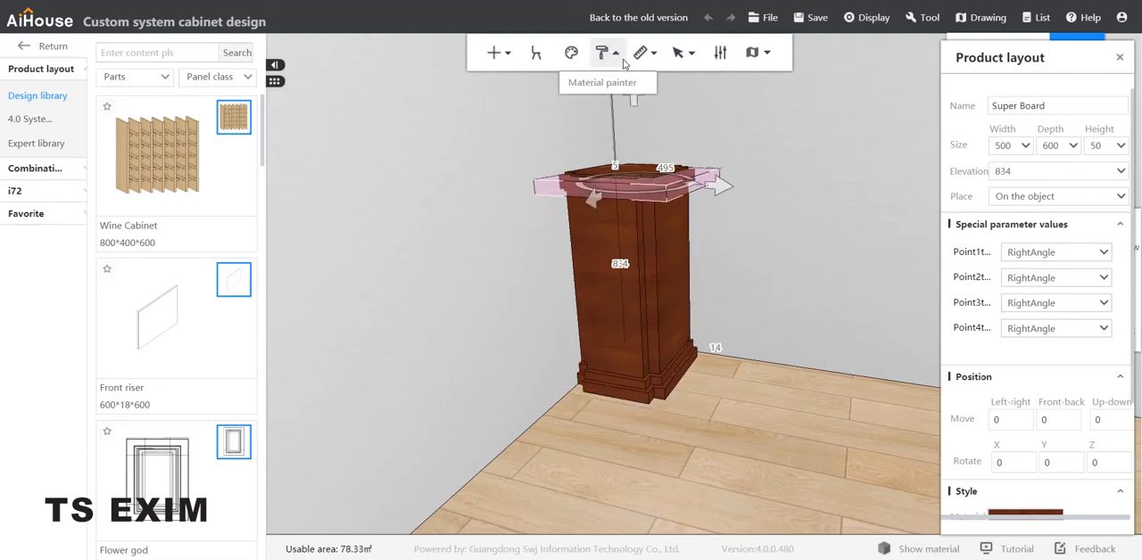
Raise the column's cap board to an elevation of about 888 and shift it slightly sideways to sit evenly over the shaft.
scroll(631, 227, up, 5)
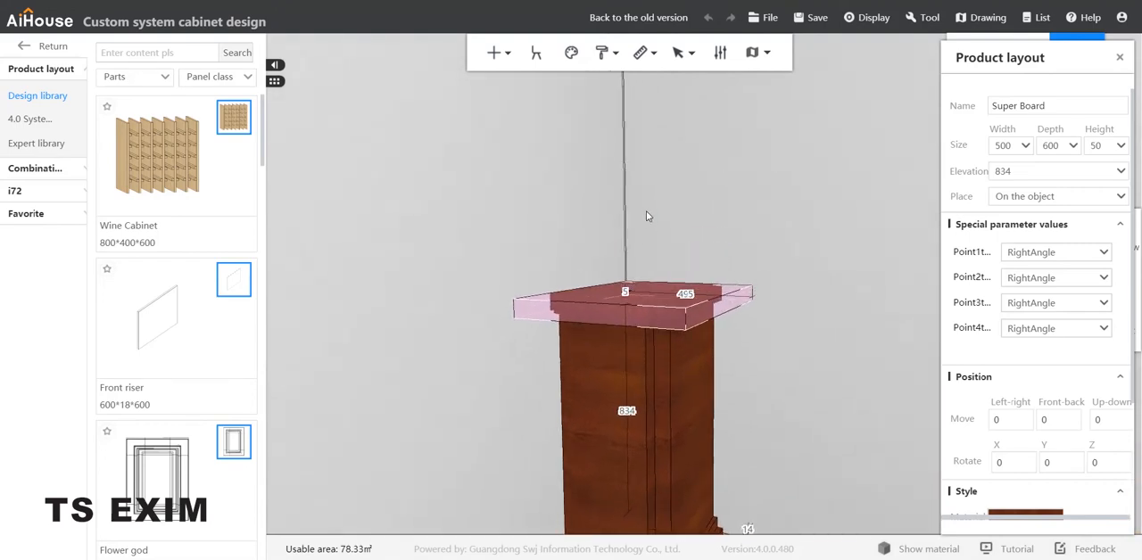
drag(646, 211, 645, 210)
drag(789, 368, 681, 199)
click(795, 387)
click(680, 204)
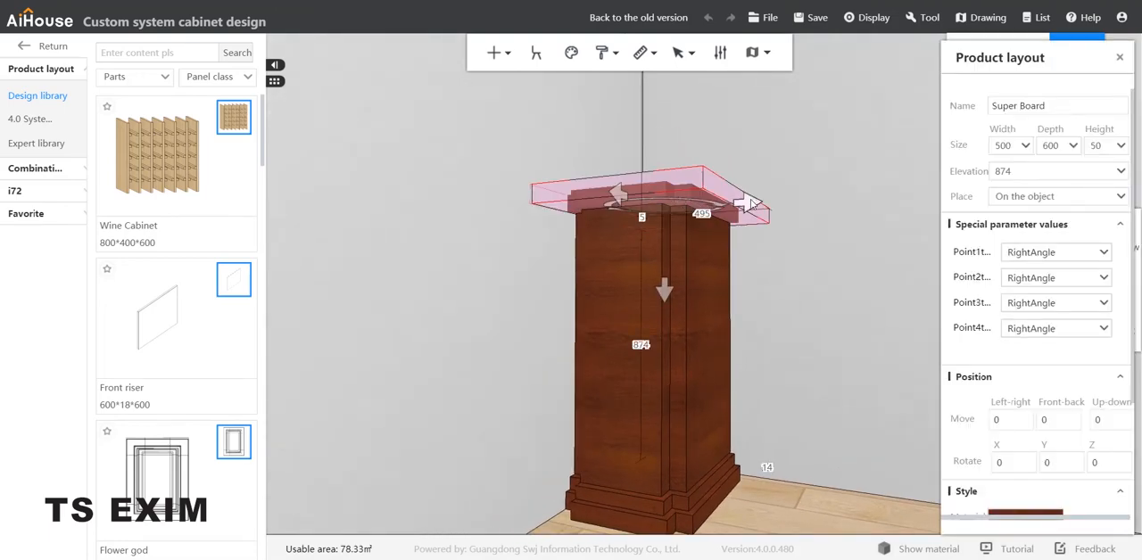
drag(752, 205, 748, 203)
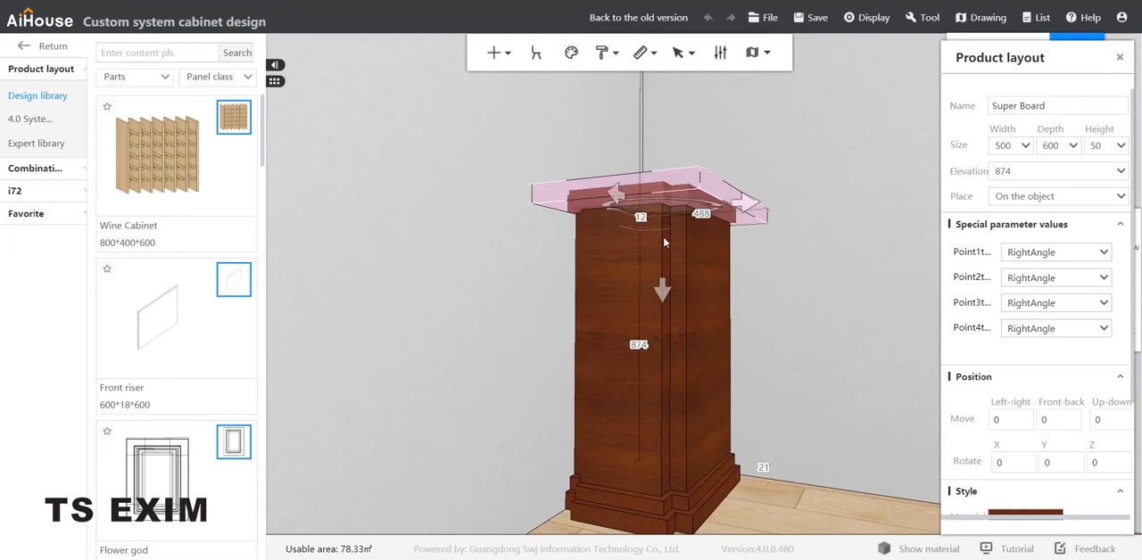
drag(663, 286, 662, 286)
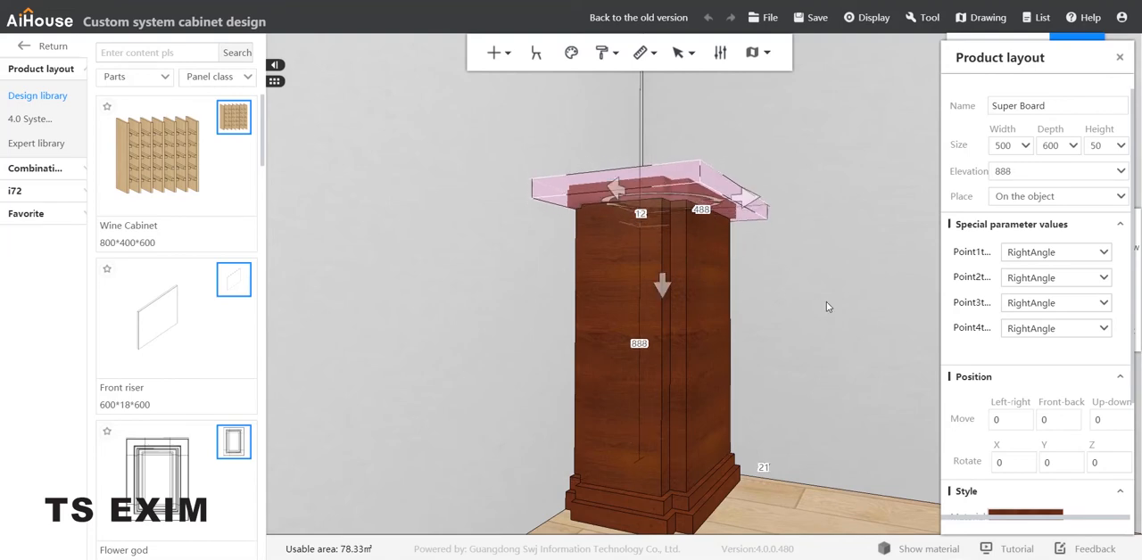
drag(826, 307, 843, 319)
click(840, 318)
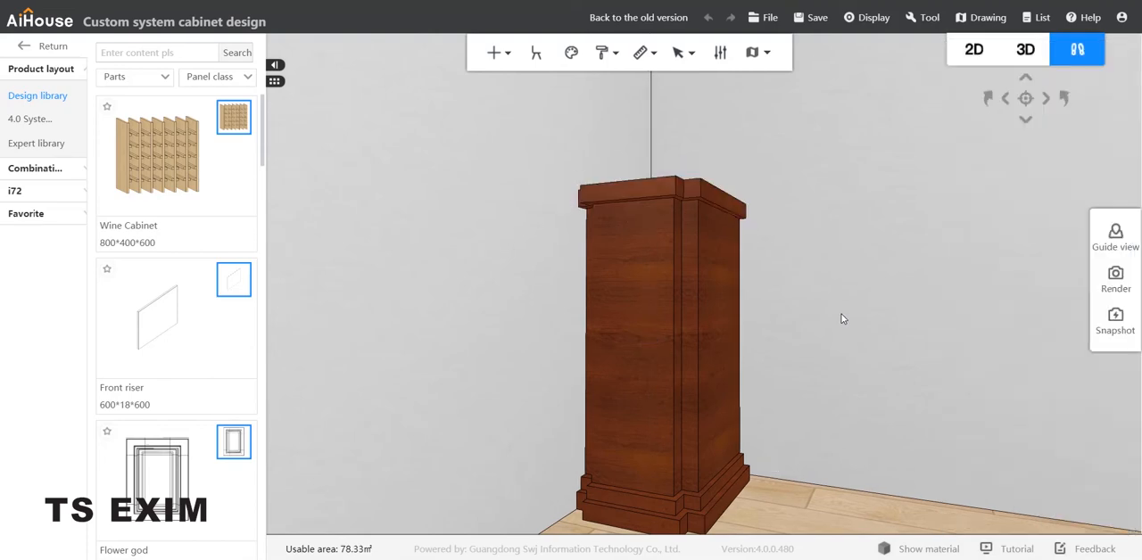
Following the reference photo, copy the 800-high shaft board, align the copy with the column, and raise it to about 856.
drag(874, 443, 882, 481)
scroll(879, 359, down, 3)
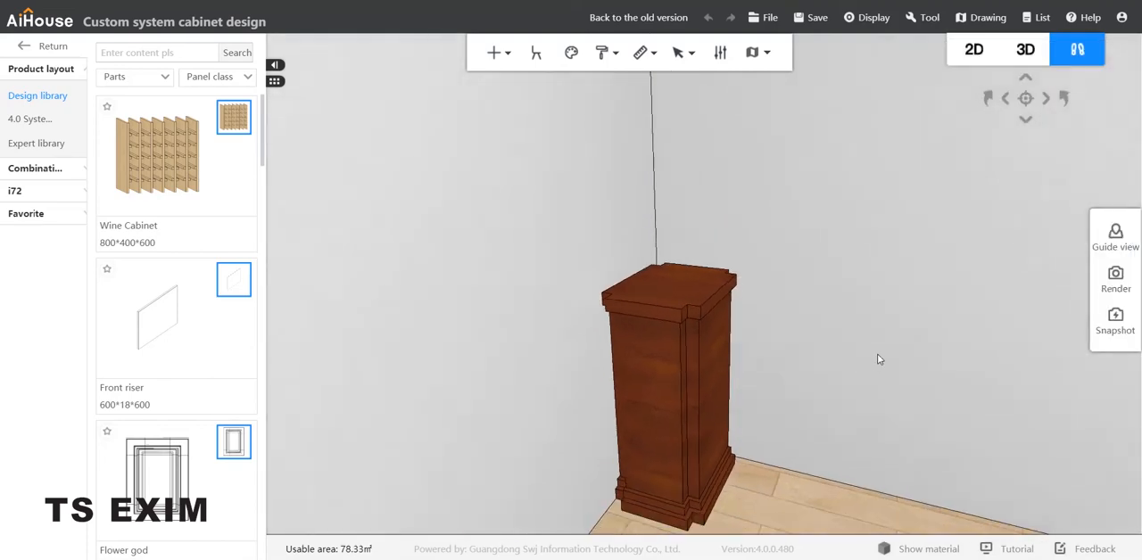
key(alt+Tab)
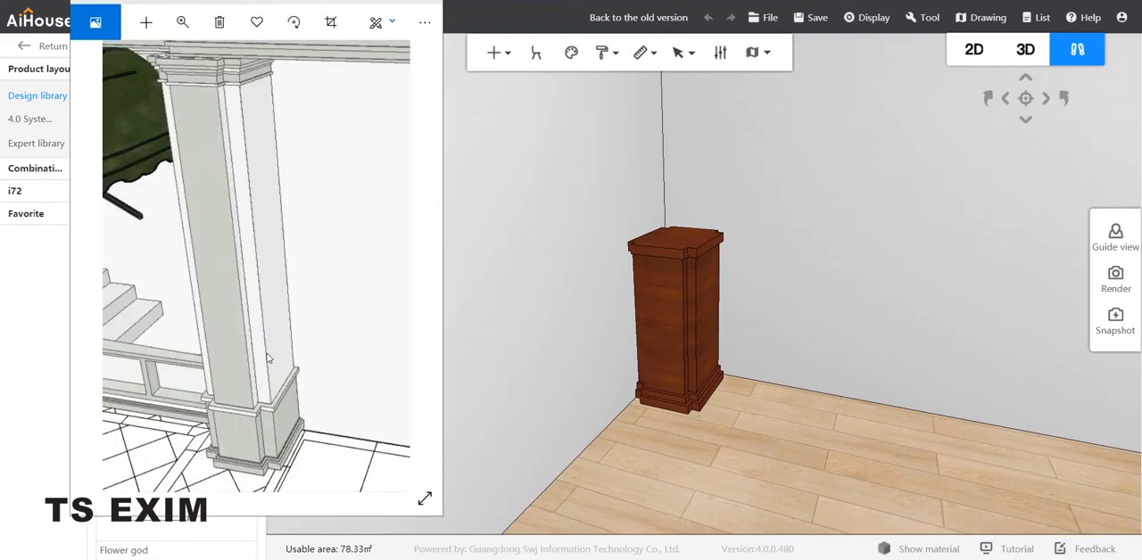
click(699, 330)
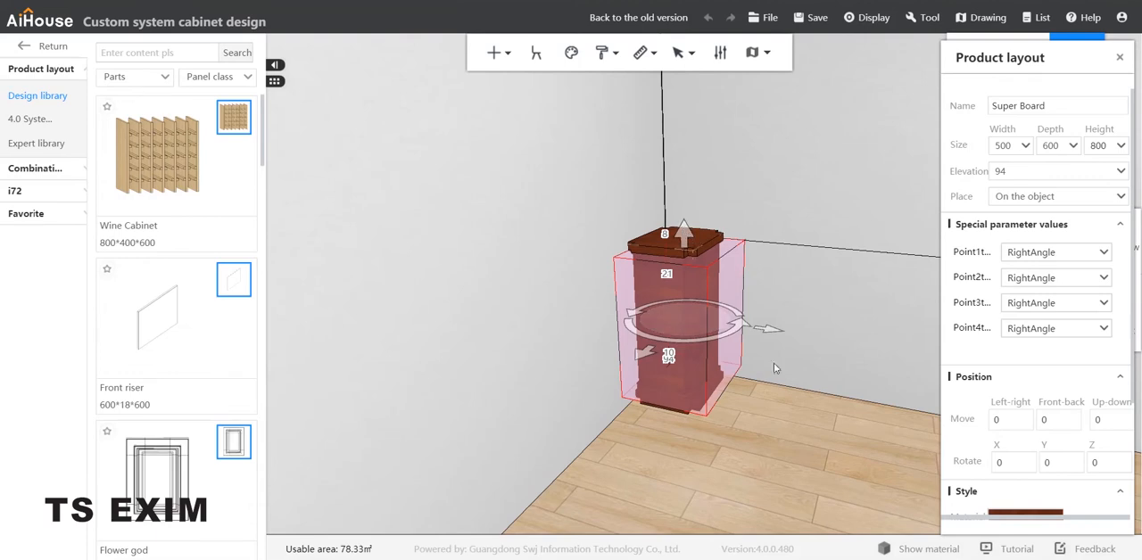
key(ctrl+v)
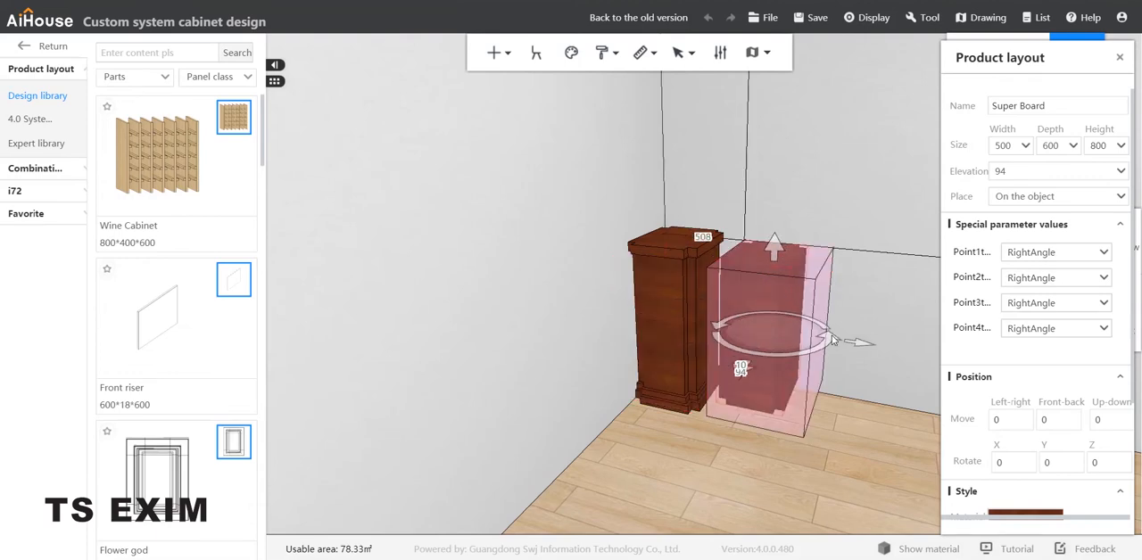
drag(861, 346, 762, 339)
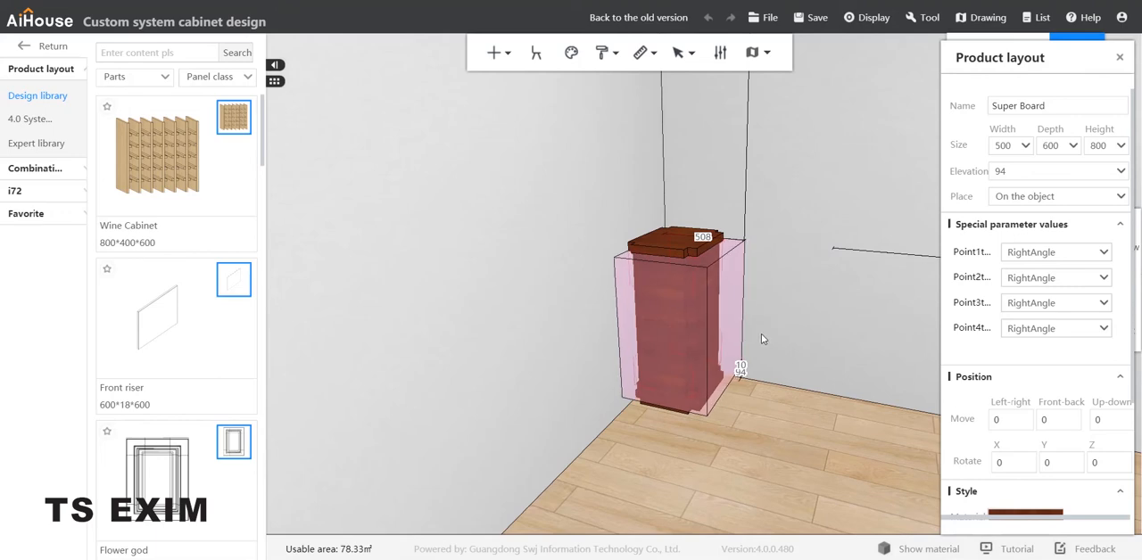
drag(683, 234, 675, 82)
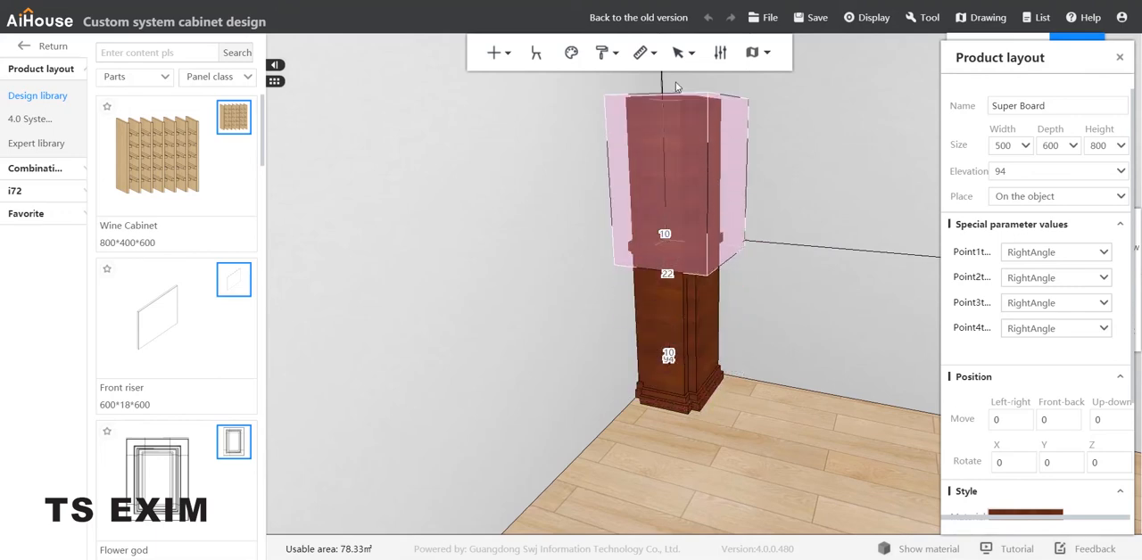
drag(778, 272, 528, 348)
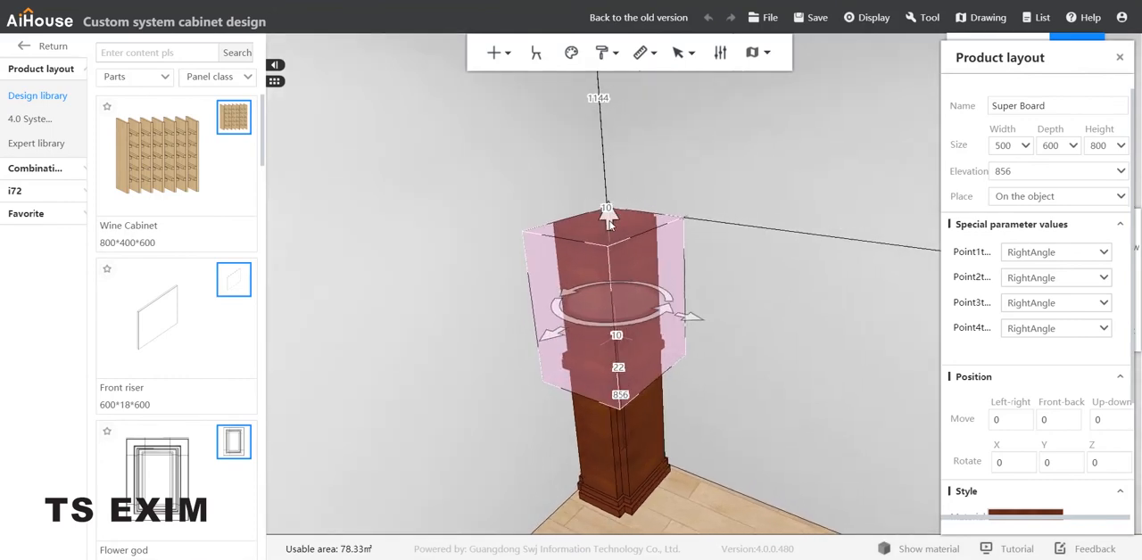
Adjust the upper shaft board's elevation to about 932 so that it rests on the cap board.
drag(607, 217, 617, 198)
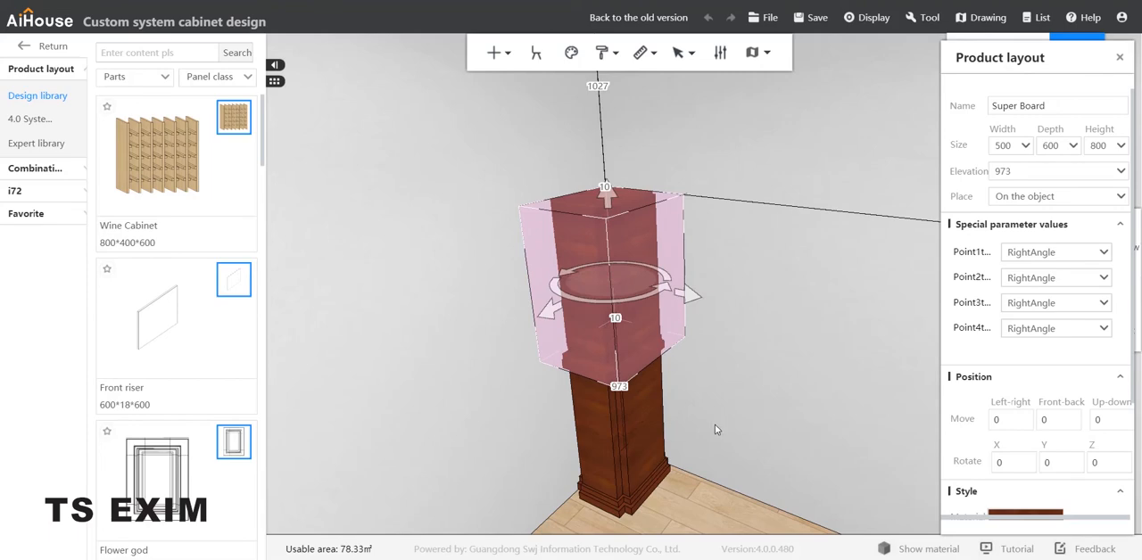
right_drag(696, 483, 707, 518)
click(624, 349)
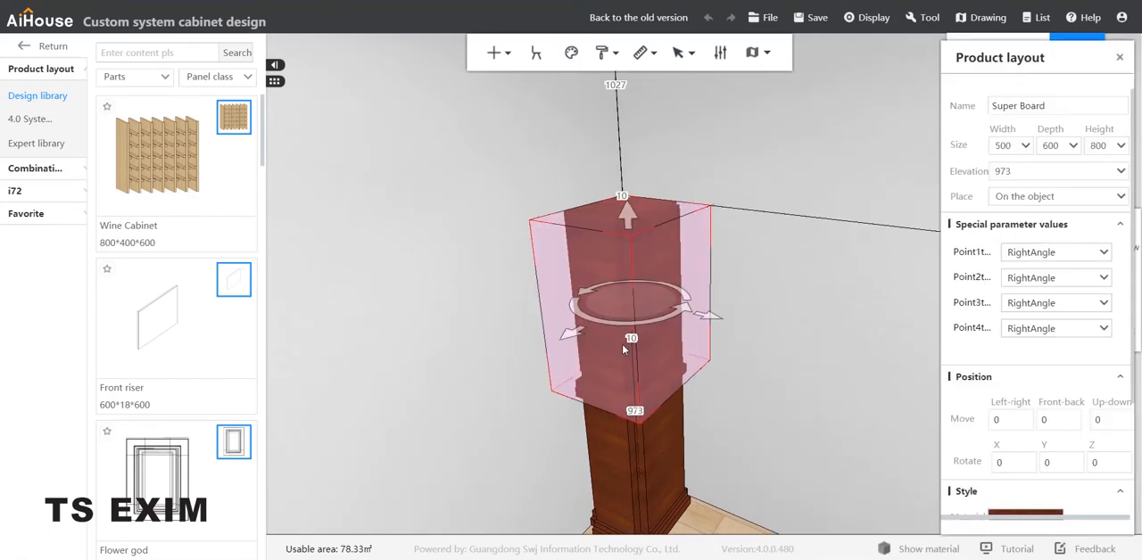
right_drag(656, 383, 692, 261)
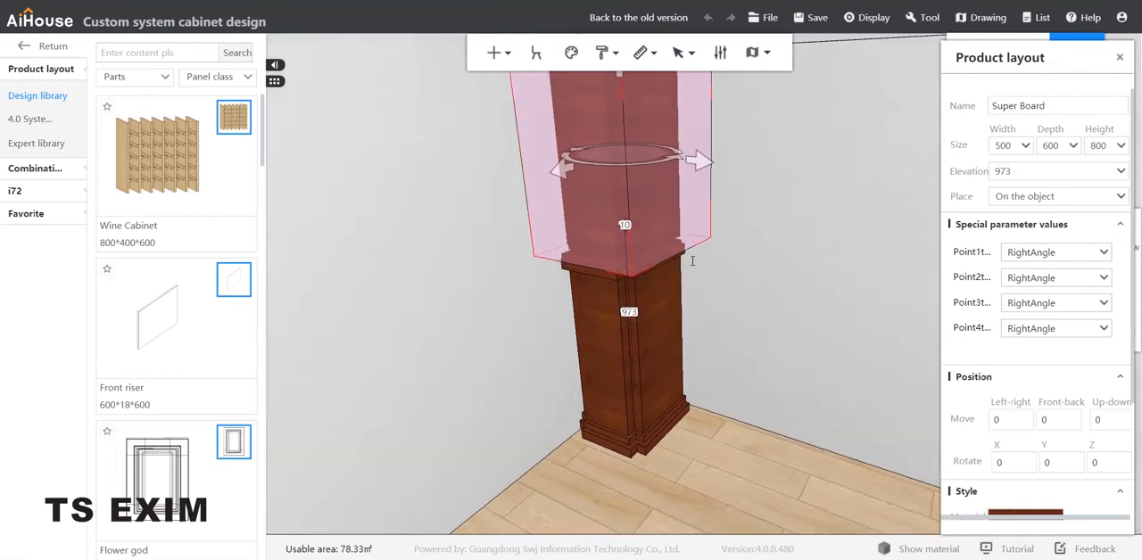
scroll(786, 317, up, 3)
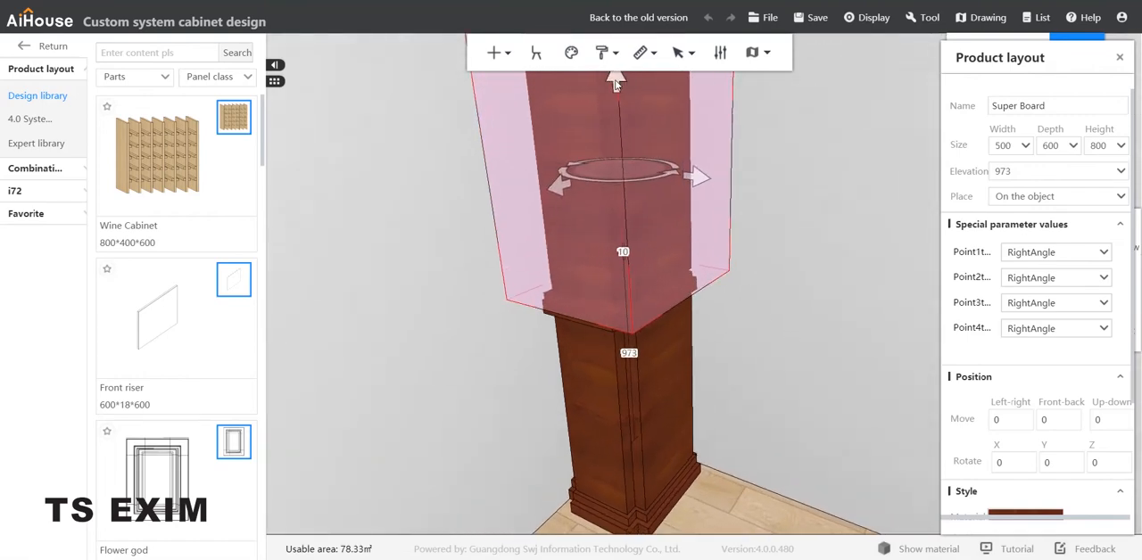
drag(616, 82, 618, 103)
click(866, 288)
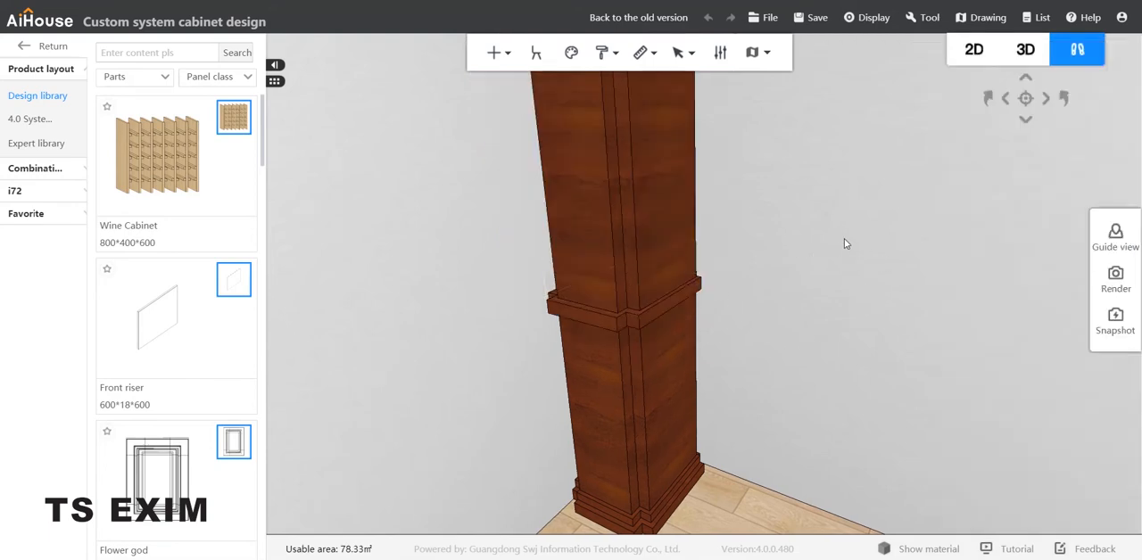
Shift the upper shaft board slightly sideways to line it up with the lower column, about 16 from the wall.
scroll(844, 238, down, 5)
click(737, 175)
scroll(839, 225, up, 5)
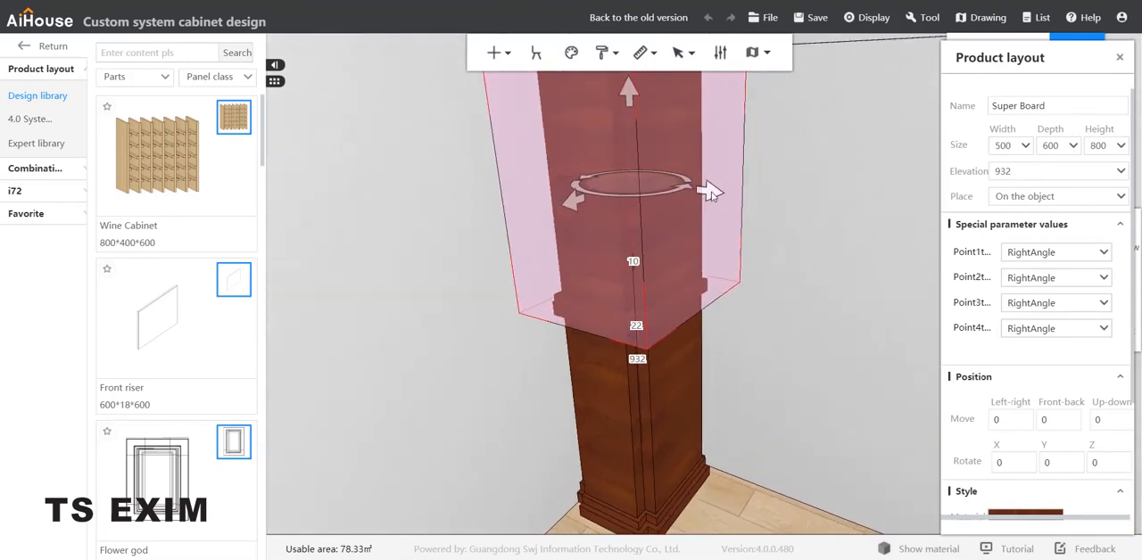
drag(710, 194, 709, 192)
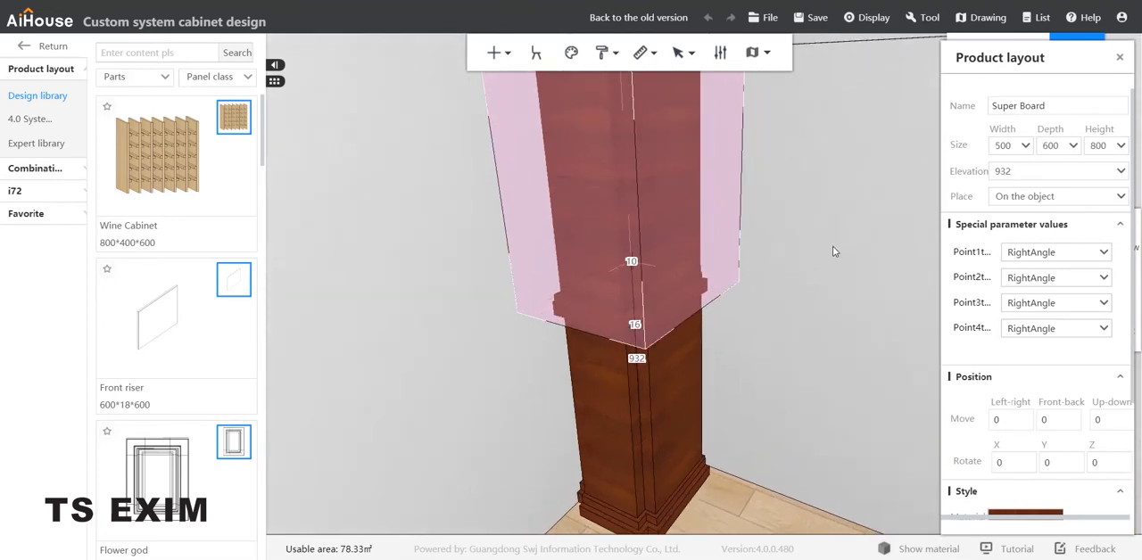
click(808, 392)
drag(815, 413, 828, 386)
scroll(840, 319, down, 3)
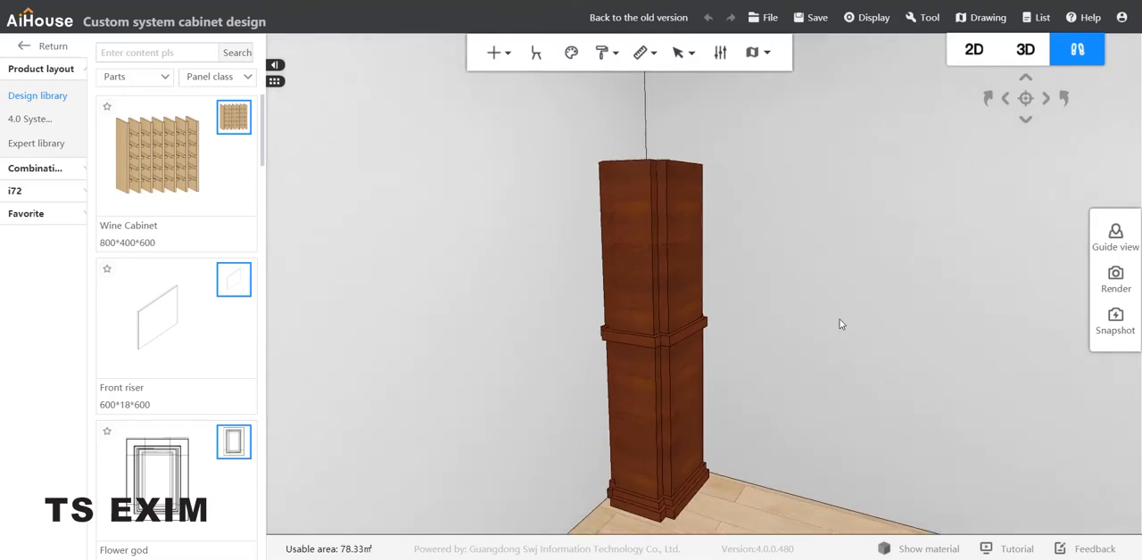
drag(841, 319, 847, 271)
Increase the upper shaft board's height by 800 to 1600.
click(679, 361)
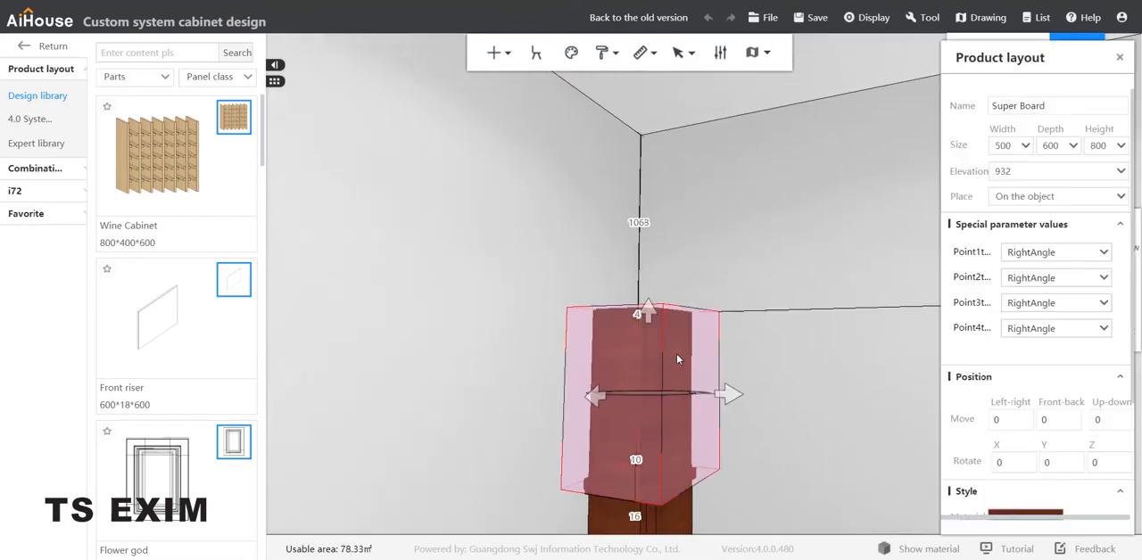
click(638, 222)
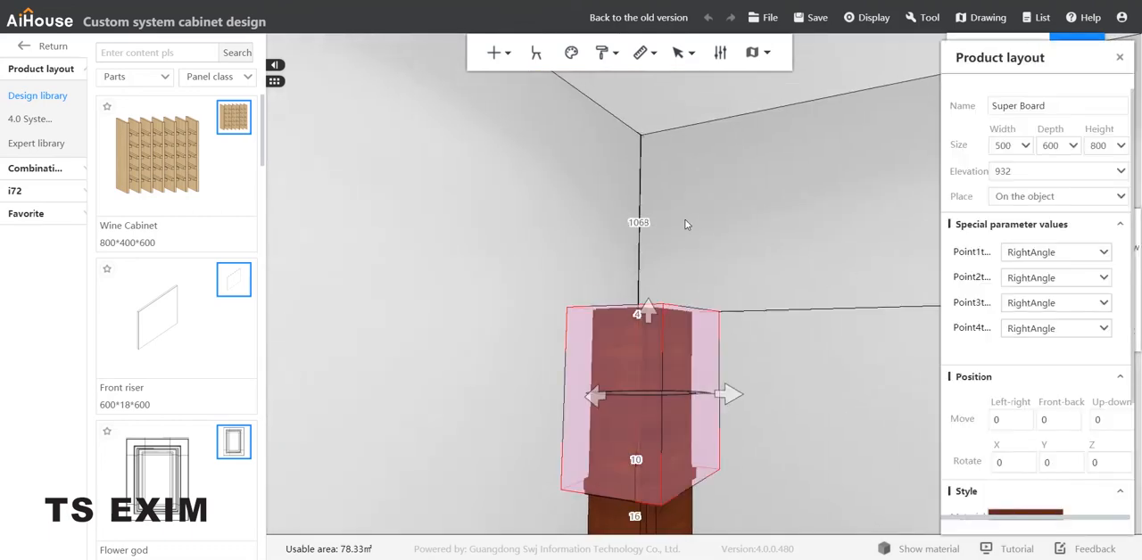
click(1111, 146)
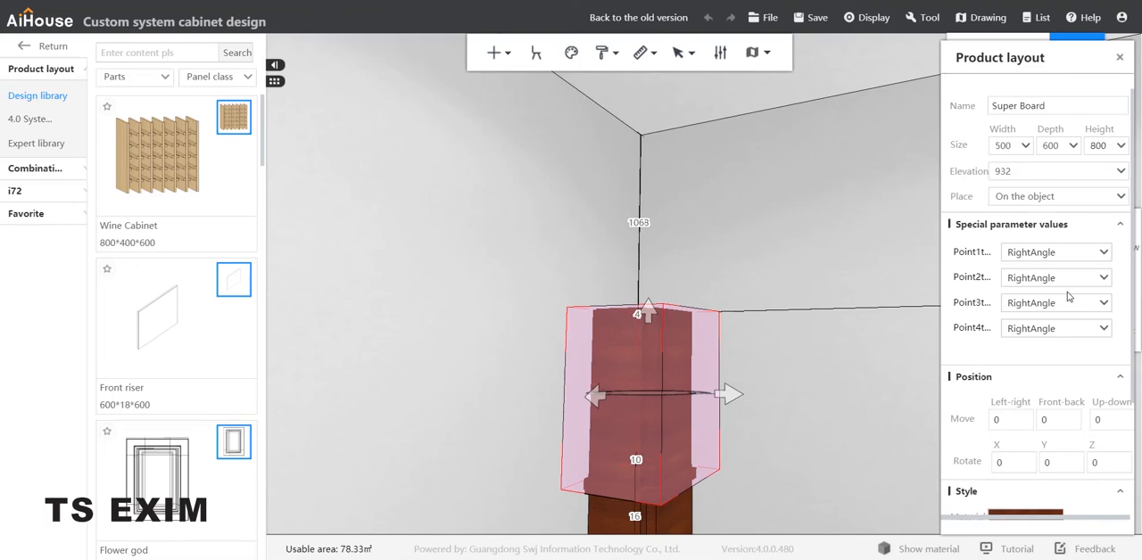
text(+800)
key(Return)
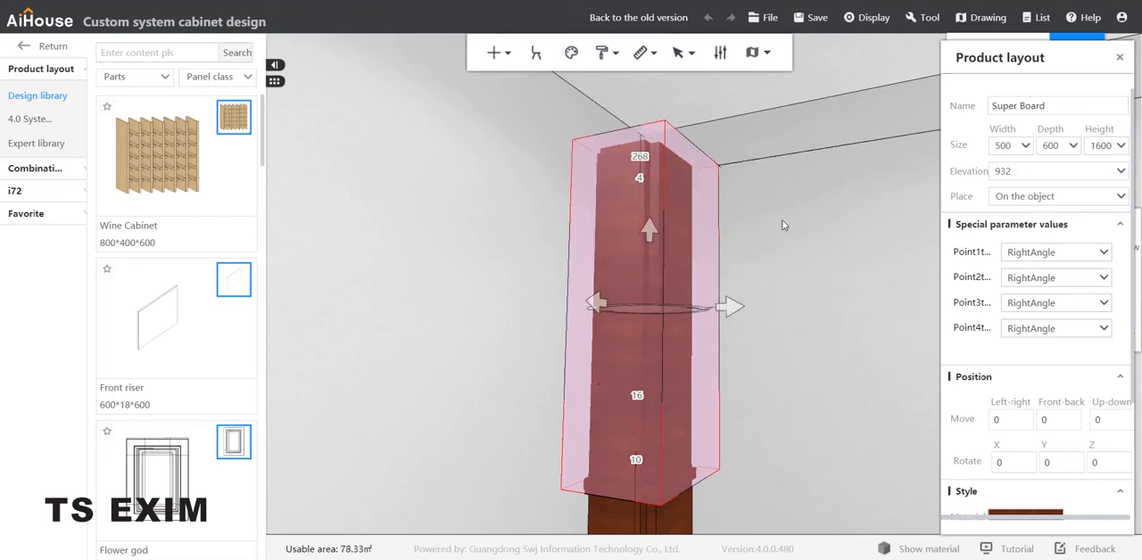
click(755, 166)
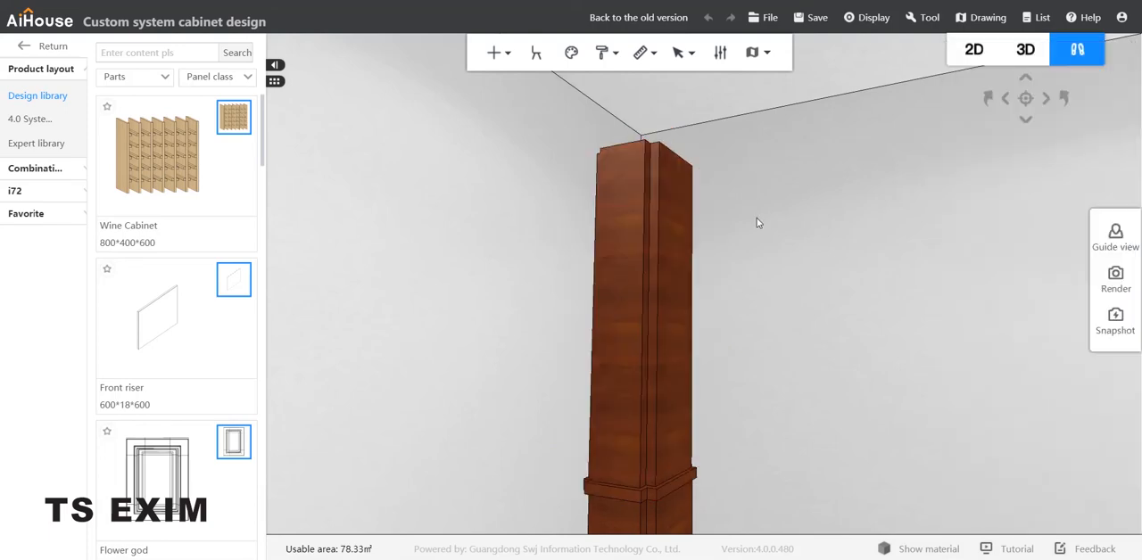
Extend the upper shaft board's height to 1700, bringing it closer to the ceiling.
click(680, 191)
drag(791, 262, 792, 334)
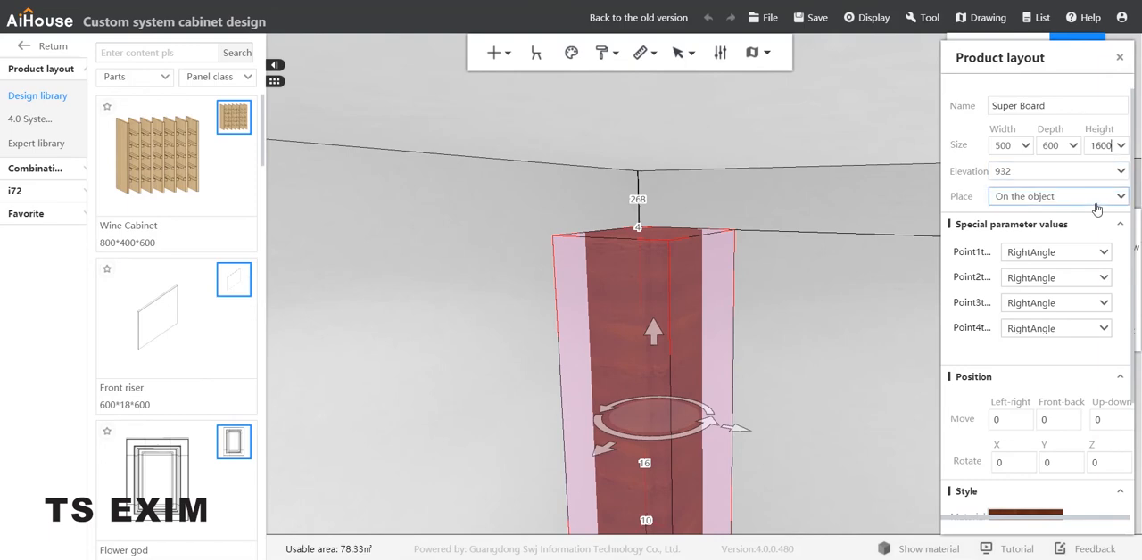
text(+500+1)
key(Return)
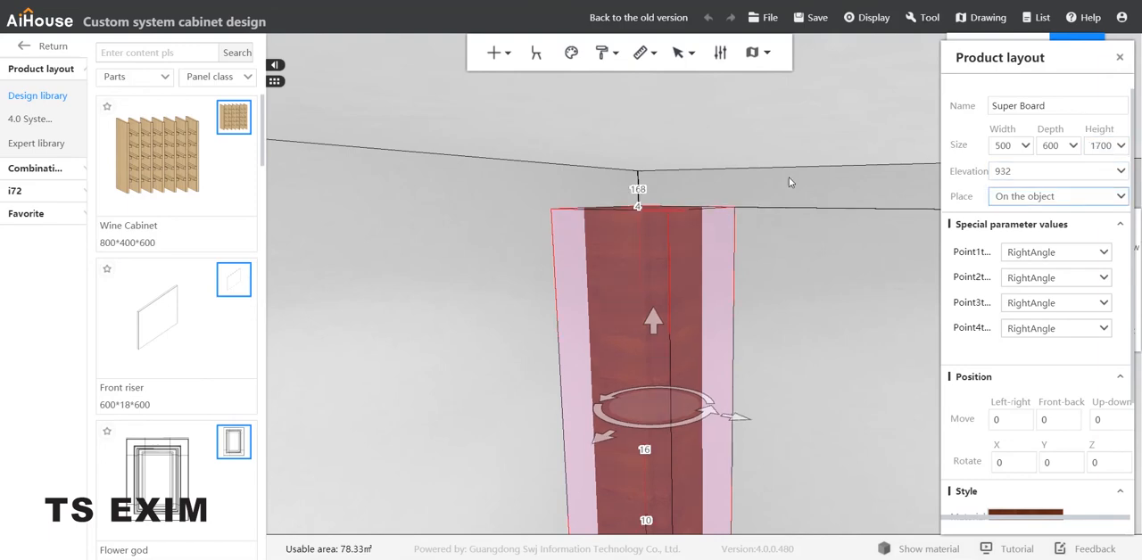
click(740, 310)
drag(807, 360, 812, 322)
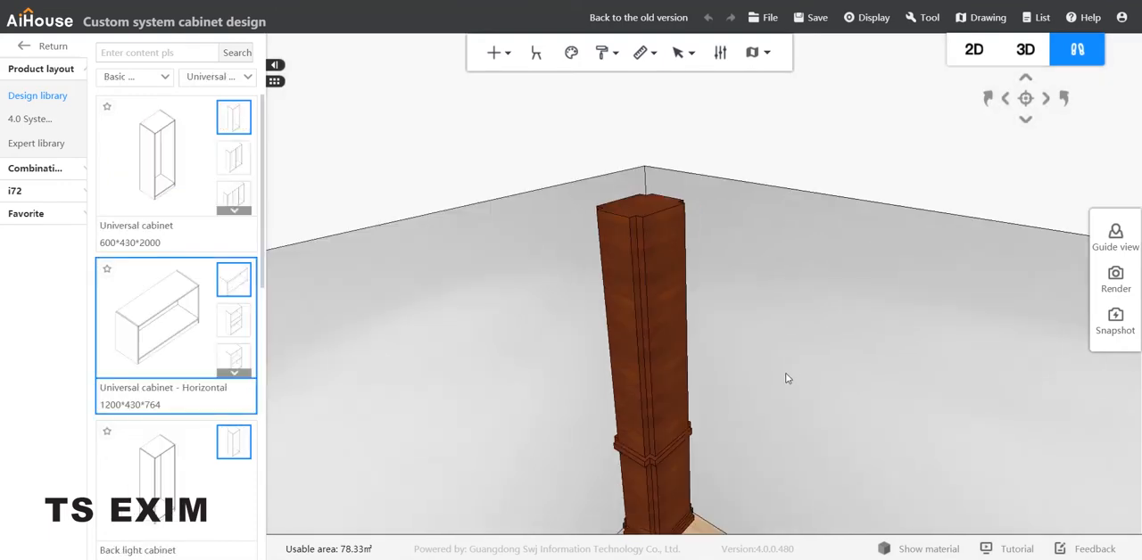
drag(787, 378, 794, 366)
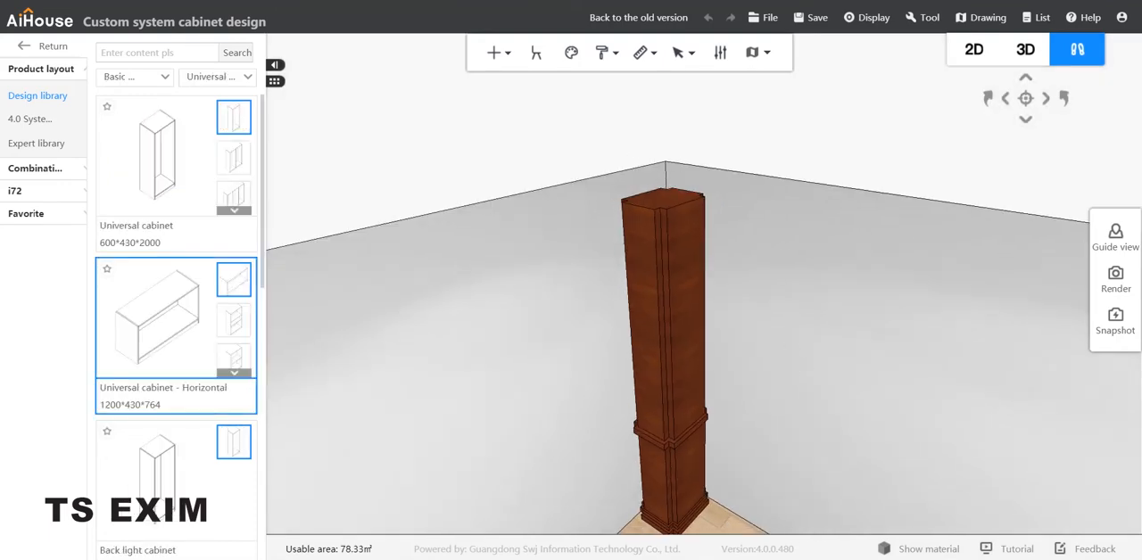
Leave the system cabinet module and start a free modeling model.
key(alt+Tab)
key(alt+Tab)
click(49, 46)
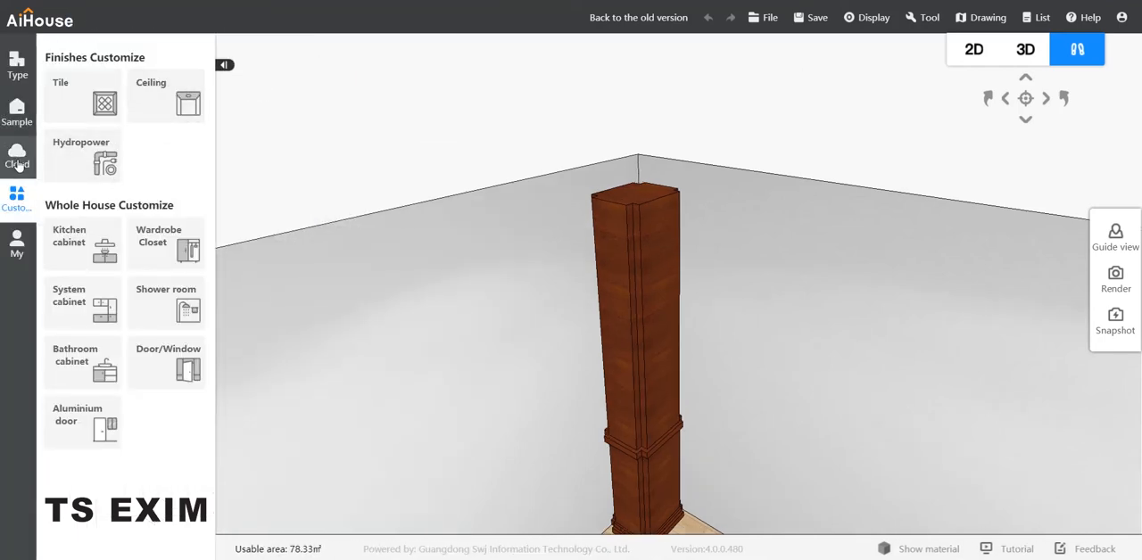
click(25, 70)
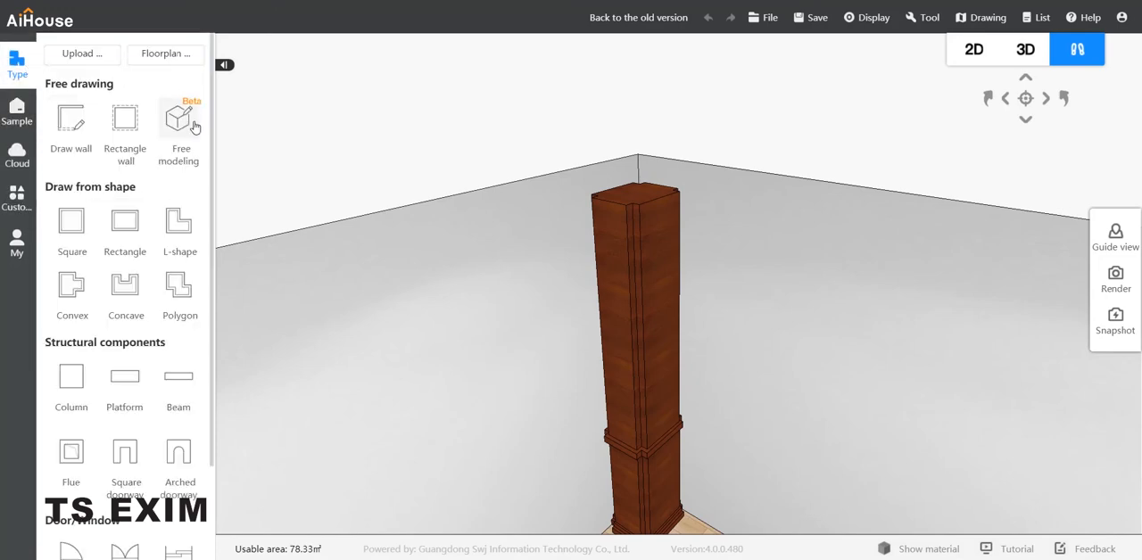
click(192, 132)
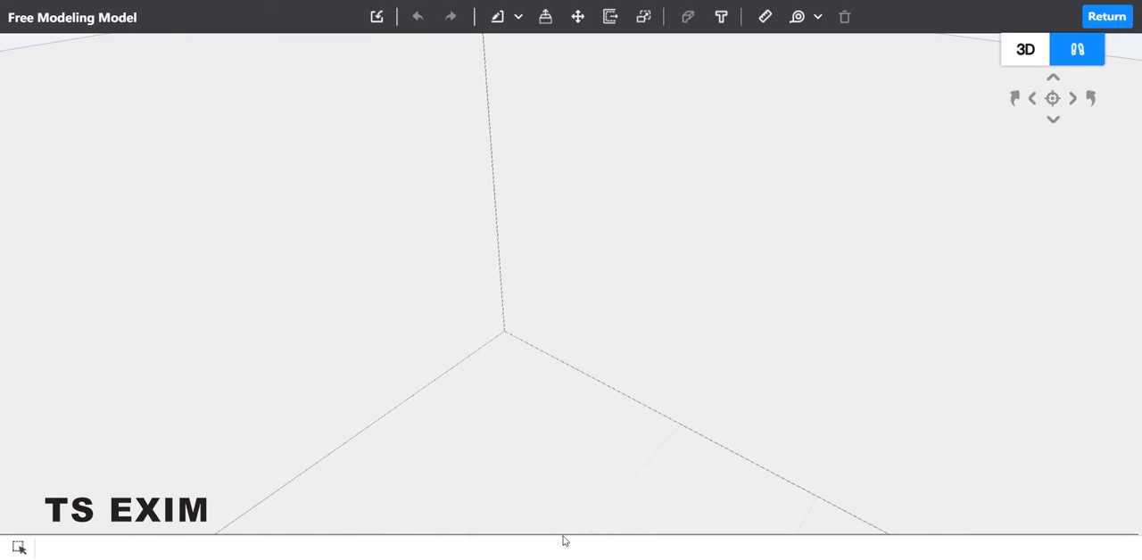
Import the outline file "the big 3.dwg" from the Desktop into the free model.
click(376, 16)
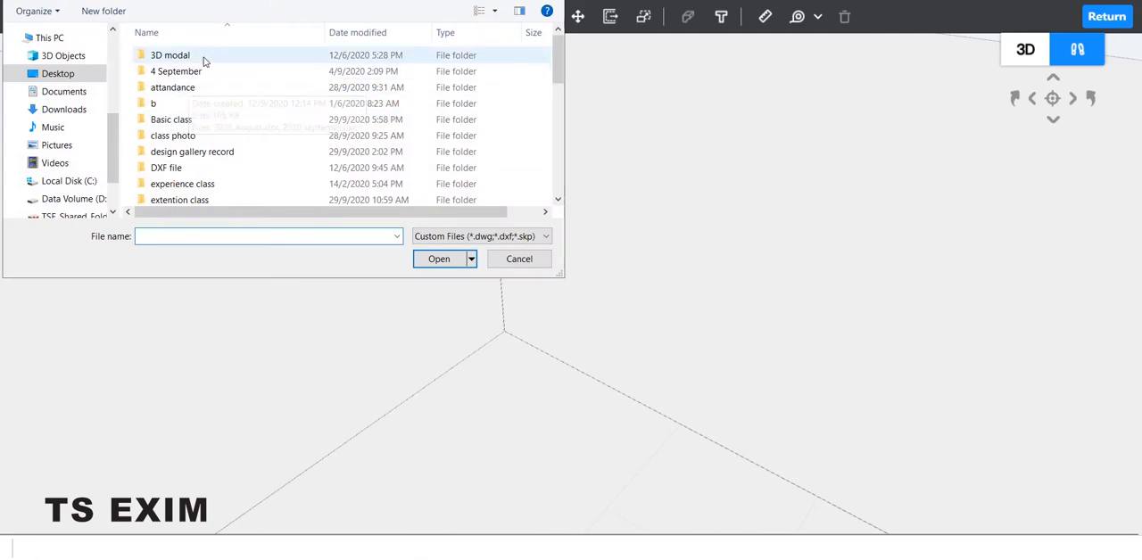
scroll(229, 146, down, 10)
click(289, 168)
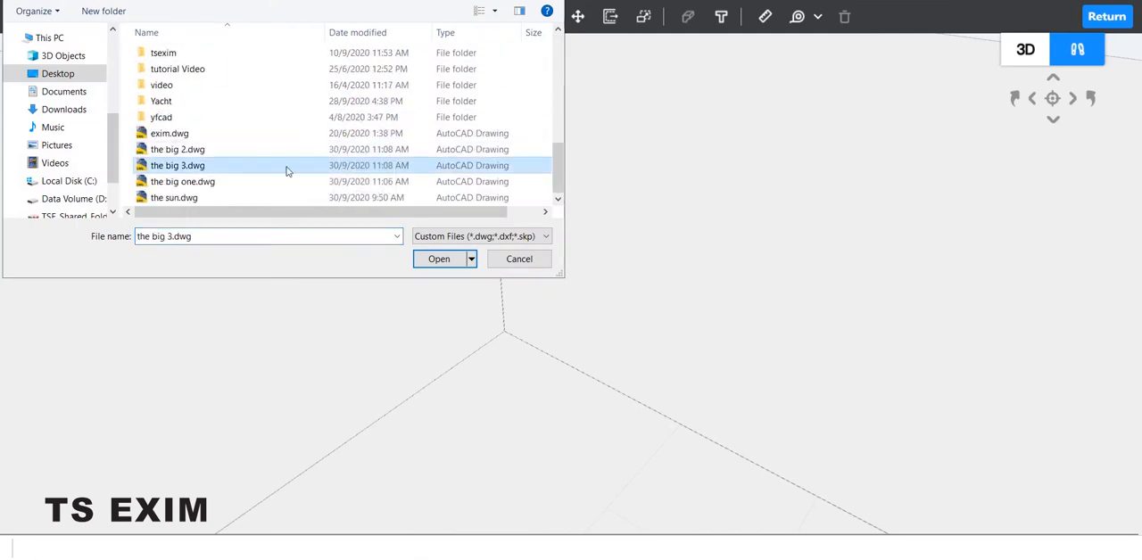
click(440, 260)
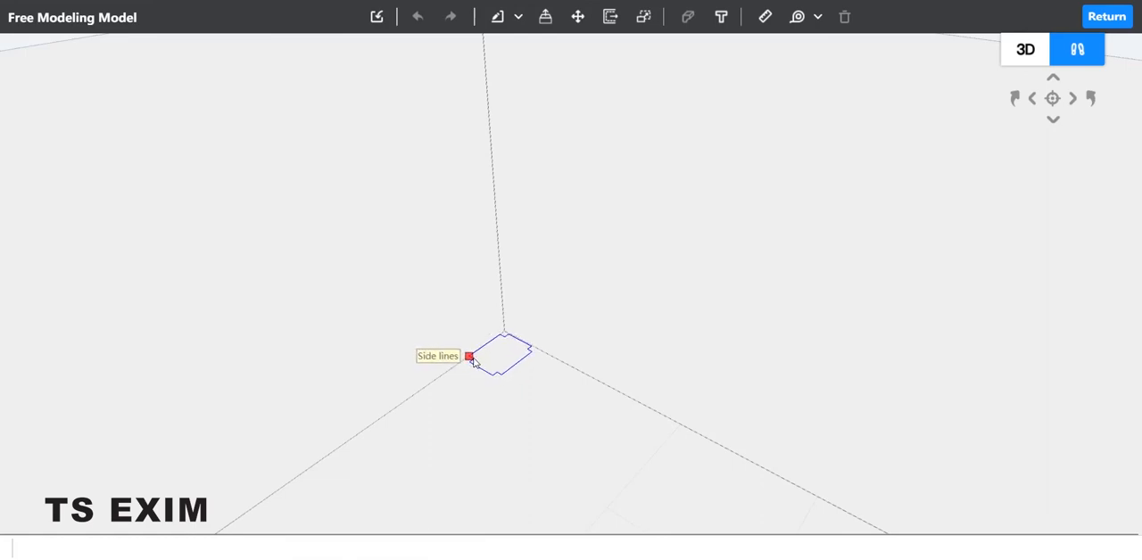
Place the imported column outline as a face on the floor in the room corner.
click(472, 358)
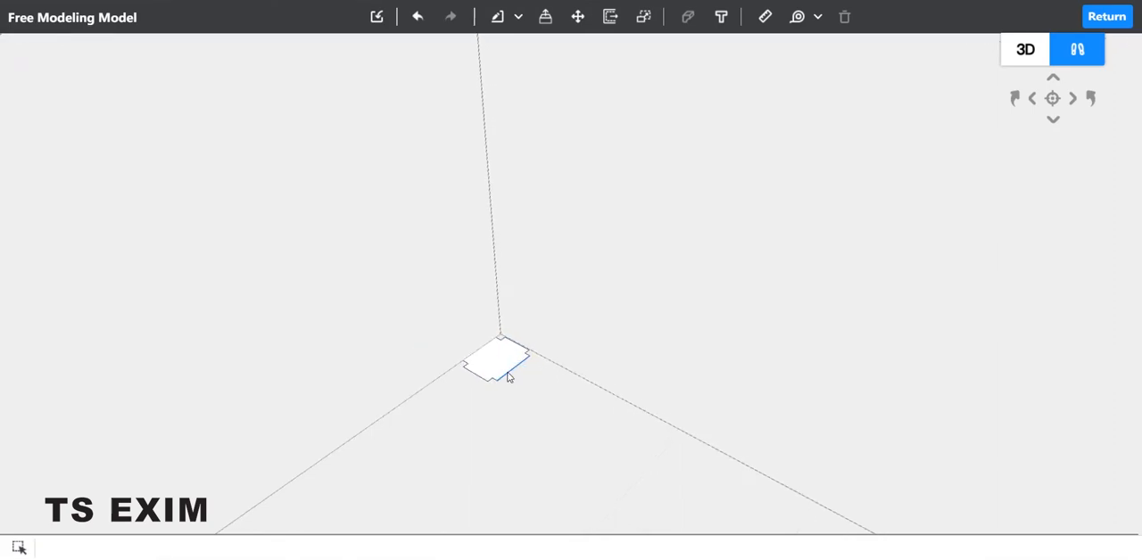
click(508, 373)
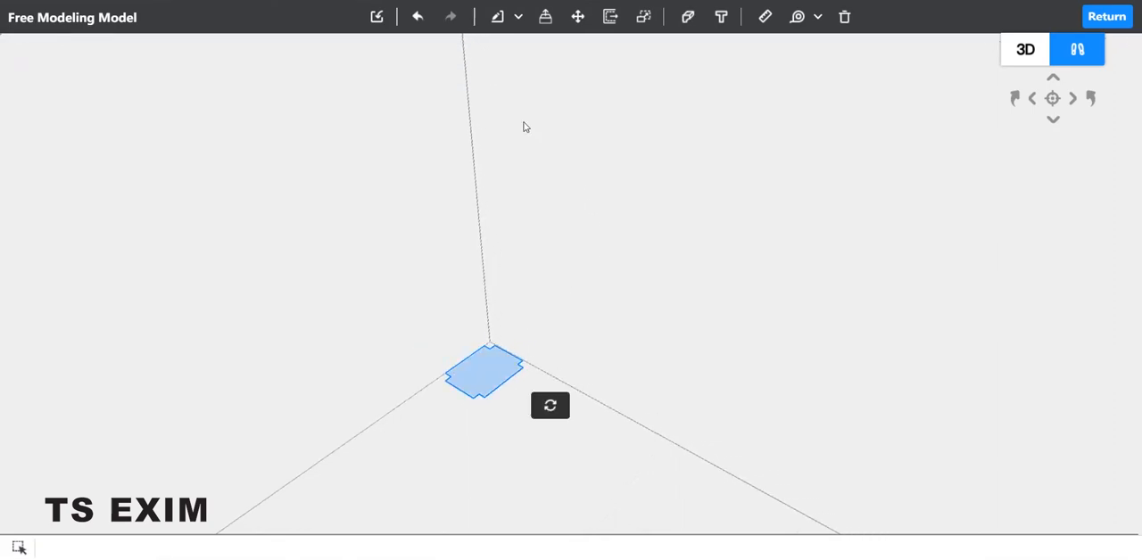
click(579, 17)
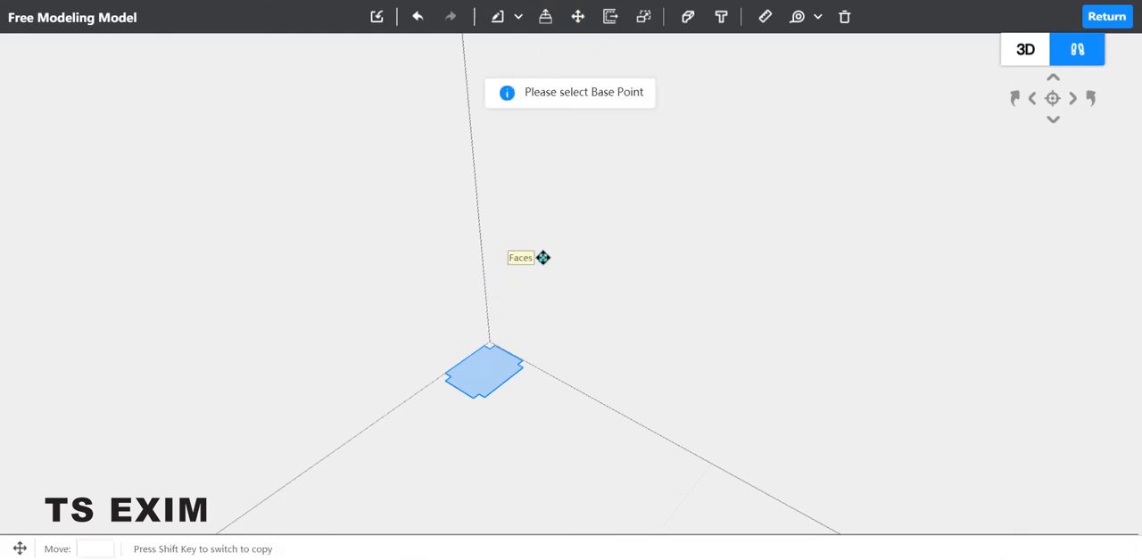
key(Escape)
Add a guide line 168 below the upper edge of the wall beside the column corner.
middle_drag(589, 276, 577, 162)
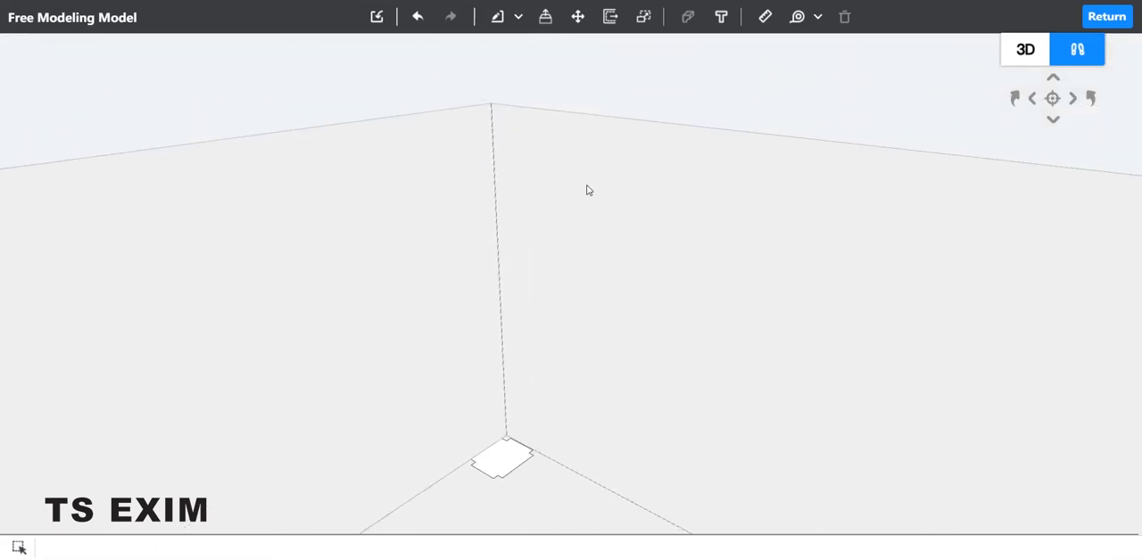
click(764, 16)
mouse_move(812, 16)
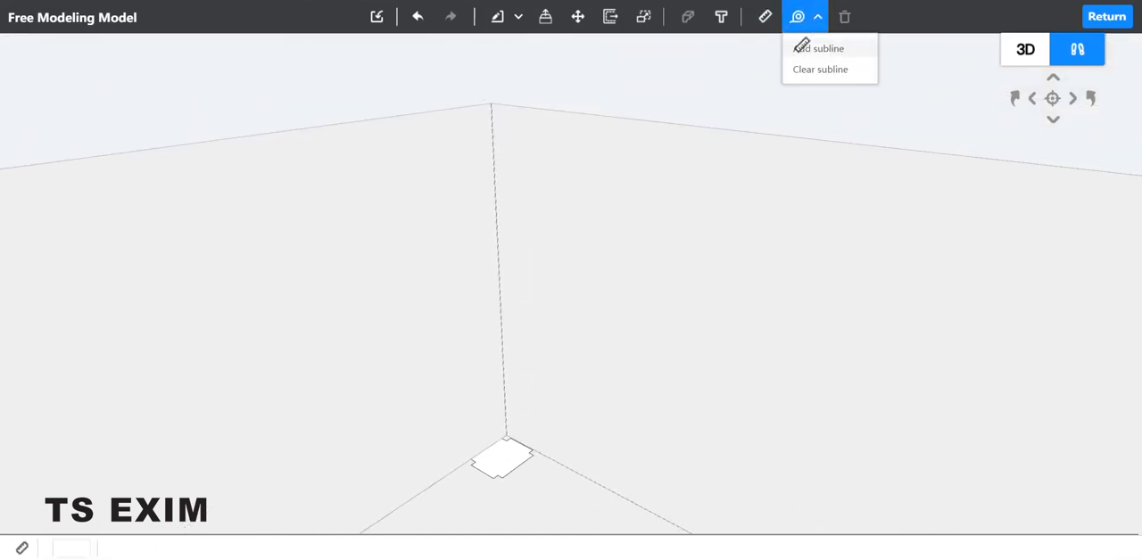
click(812, 48)
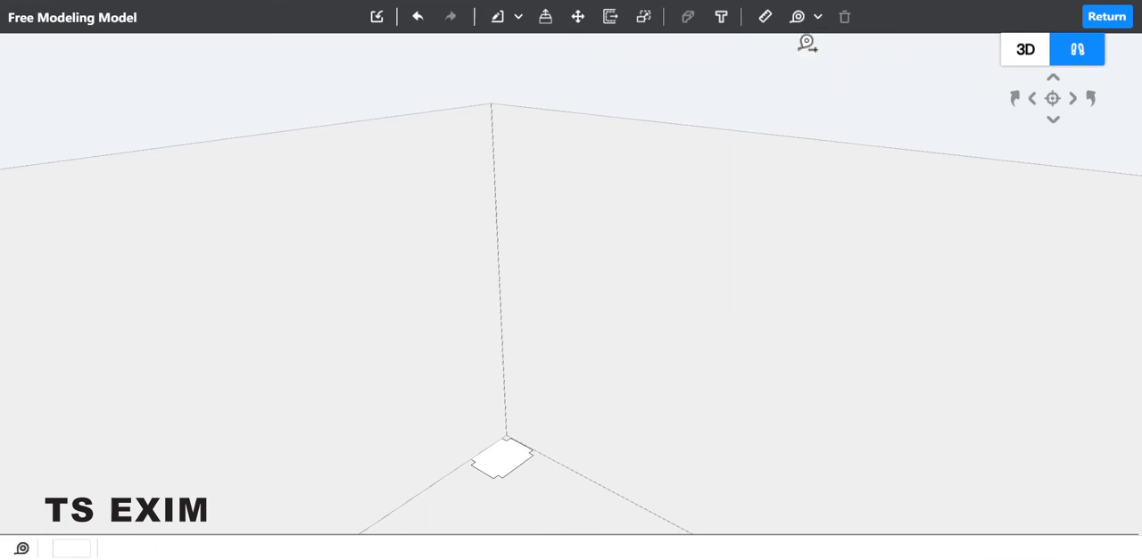
click(508, 105)
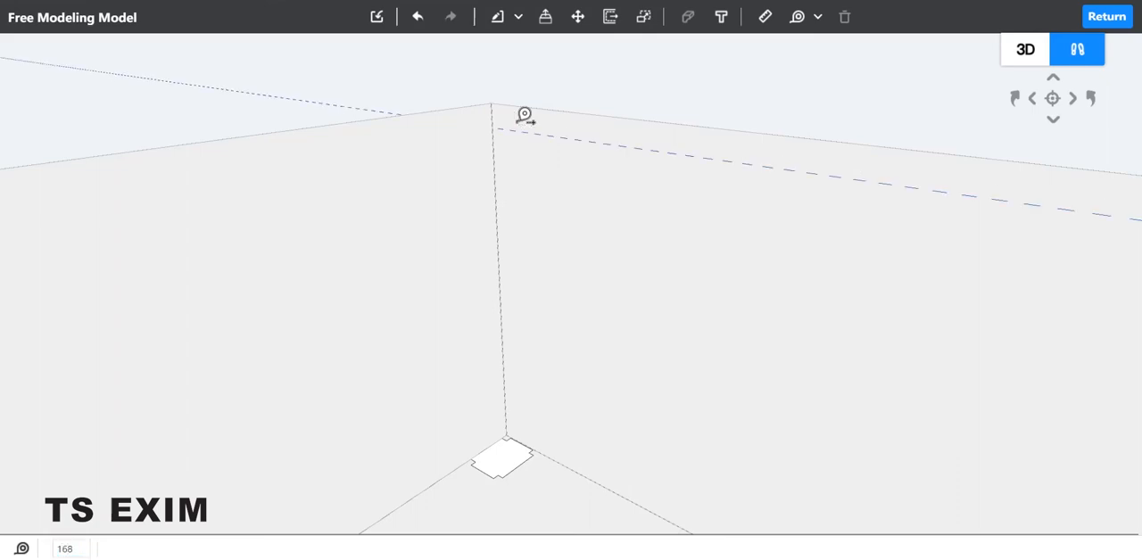
click(506, 125)
key(space)
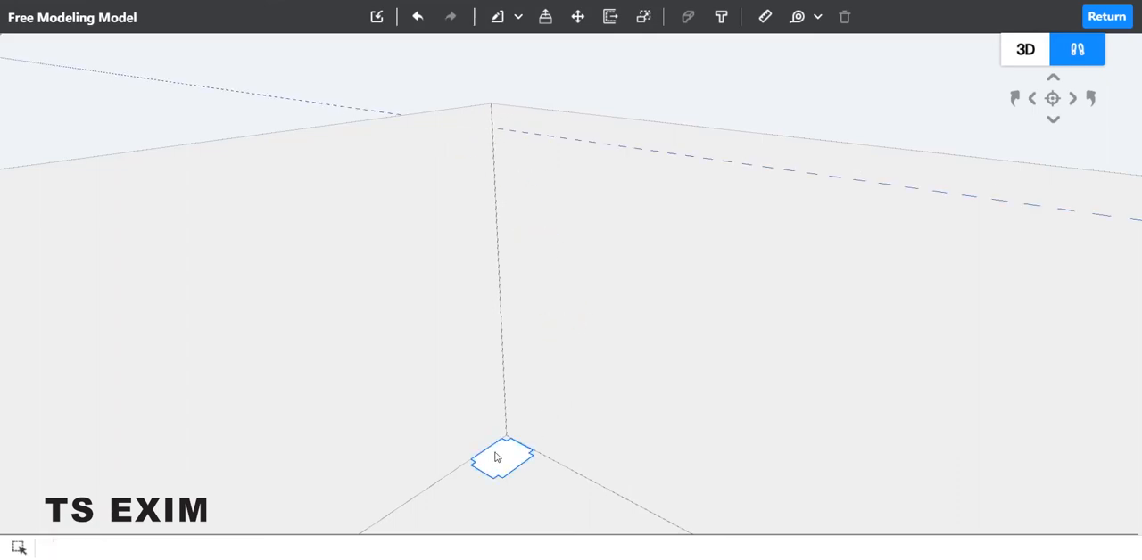
Move the outline face from its floor corner straight up onto the guide line near the ceiling.
click(502, 458)
click(577, 16)
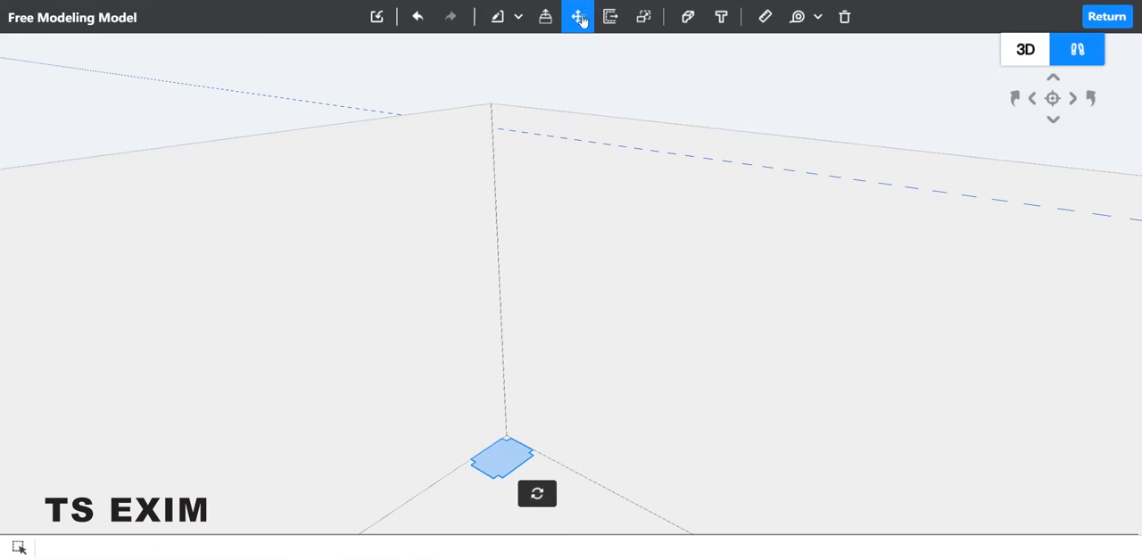
click(512, 437)
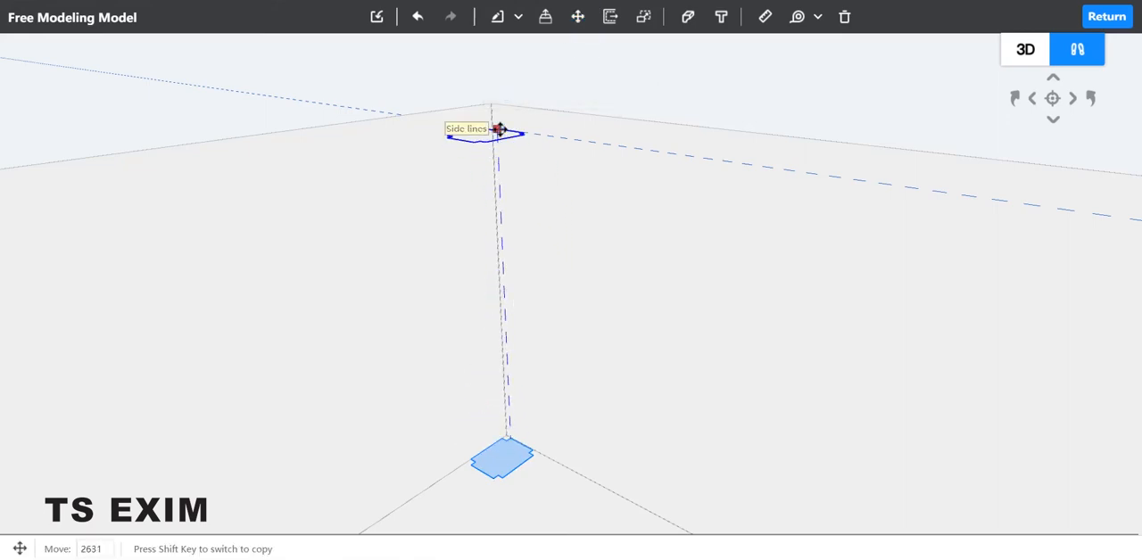
click(497, 130)
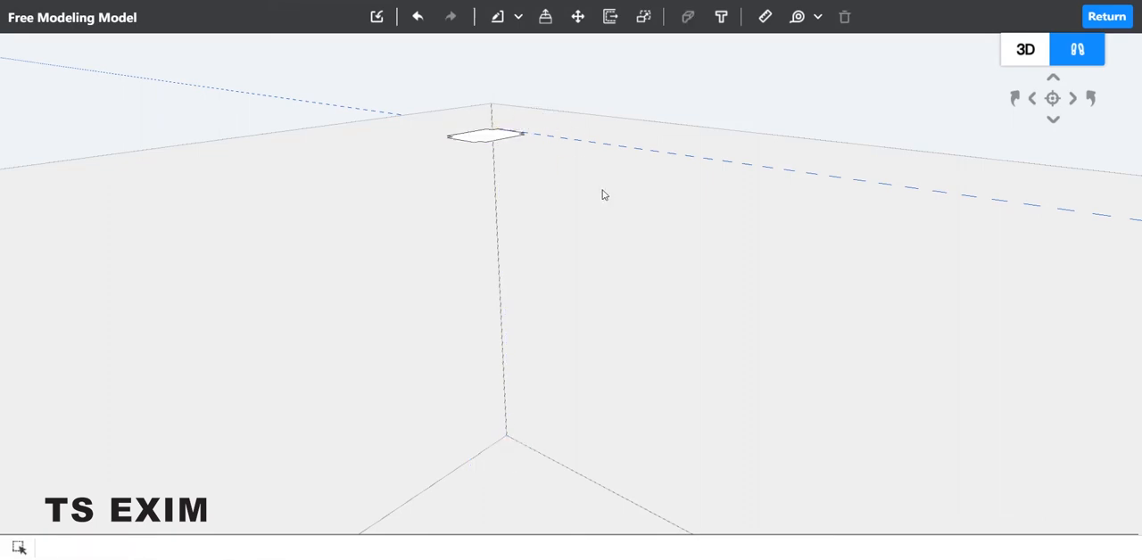
Check the reference photo's capital and open the Loft profile library for the raised outline face.
middle_drag(603, 192, 576, 285)
click(481, 559)
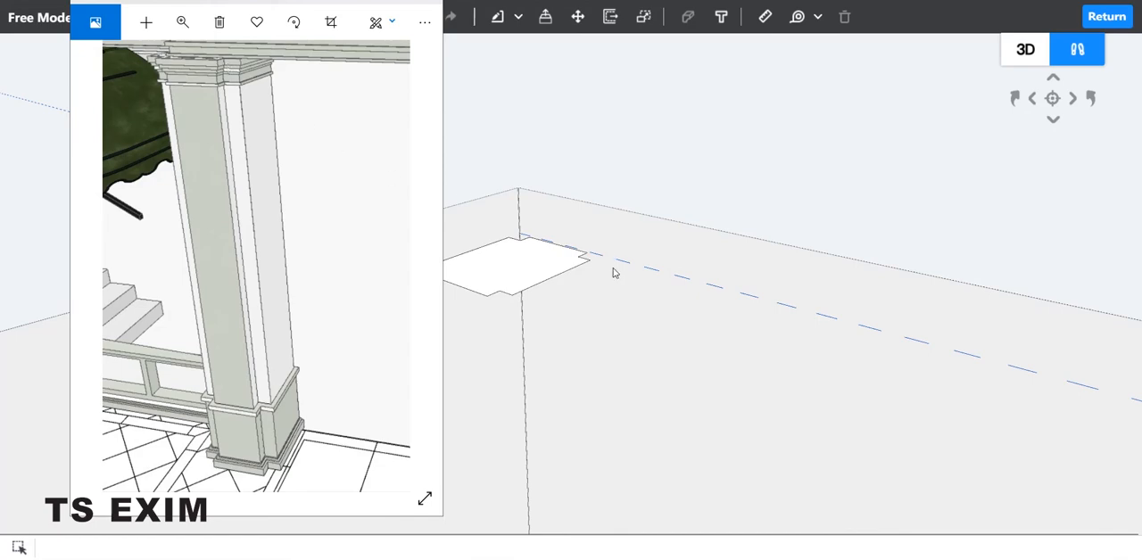
click(522, 280)
click(521, 280)
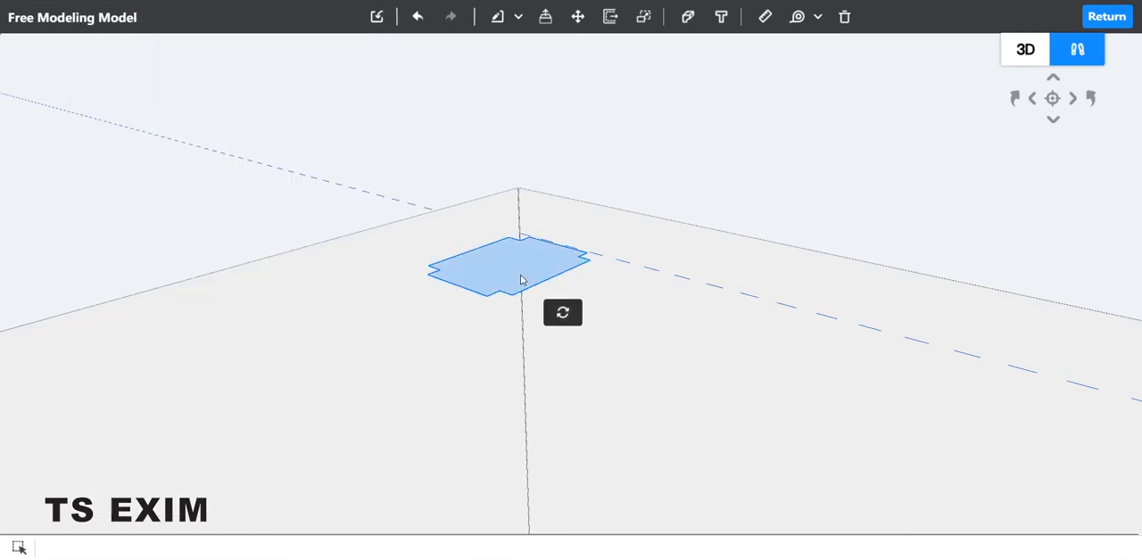
click(689, 24)
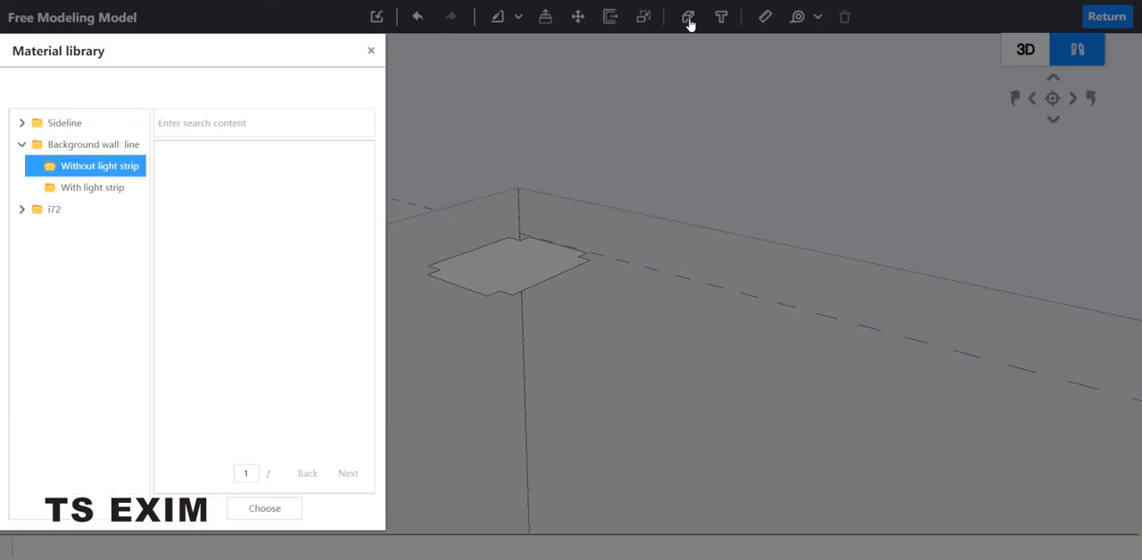
Compare the Sideline baseboard profiles with the column capital in the reference photo.
click(55, 144)
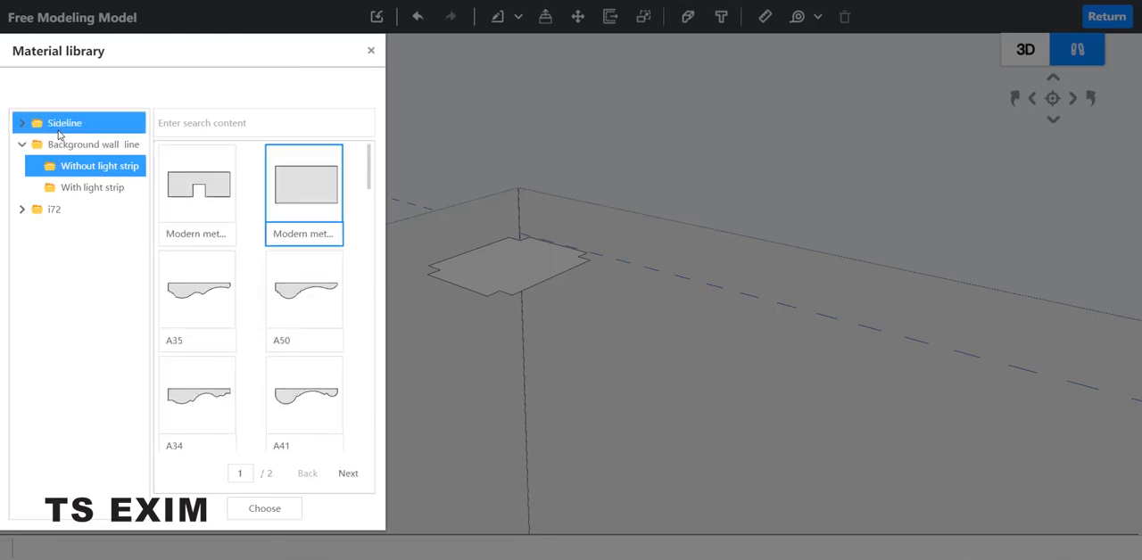
click(61, 124)
click(90, 144)
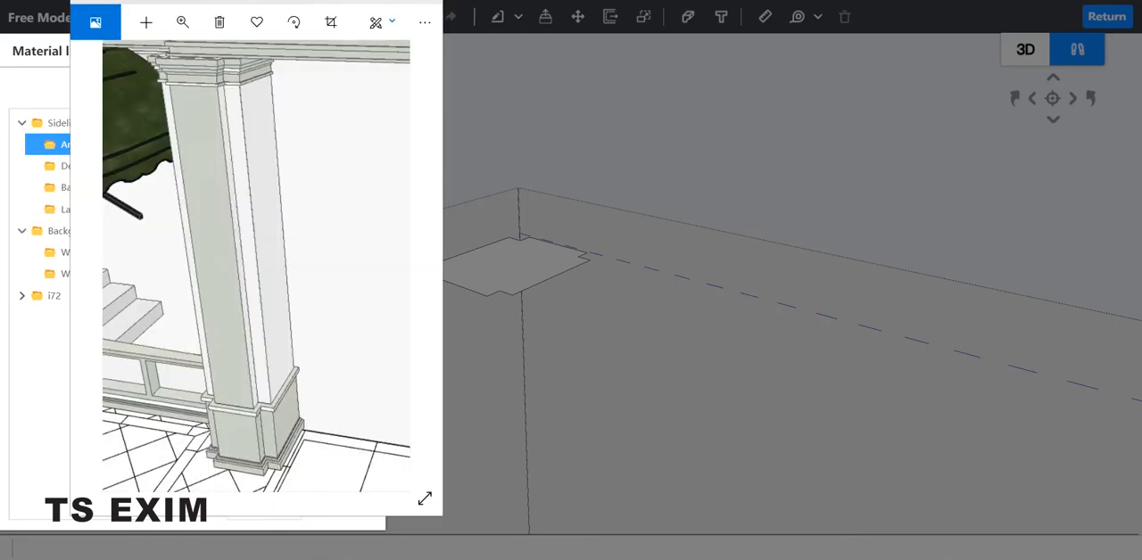
click(114, 186)
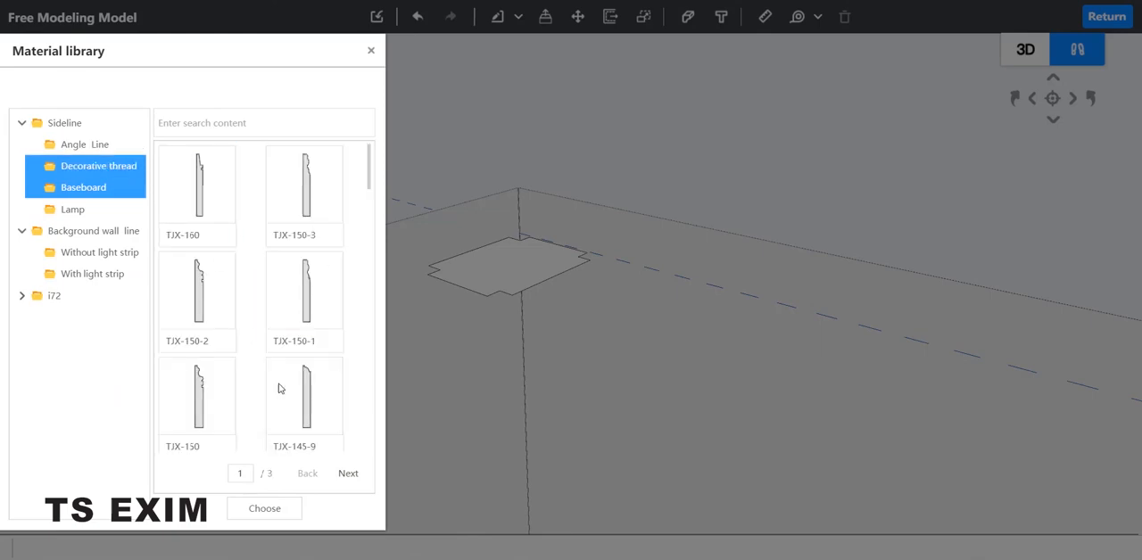
scroll(303, 356, down, 4)
click(347, 474)
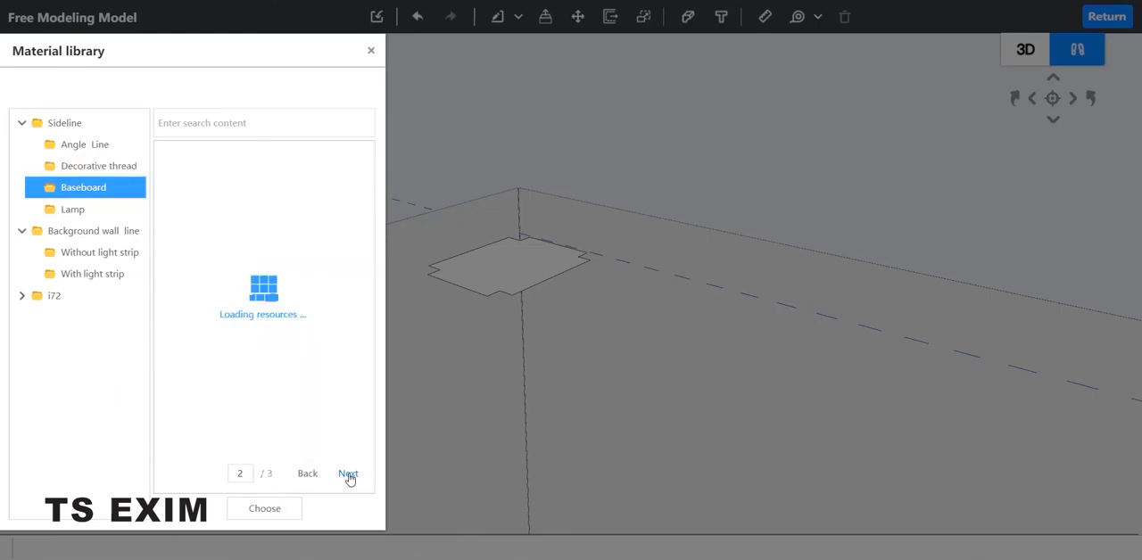
Browse the Angle Line profiles through to page 7 for a molding suited to the column capital.
click(85, 146)
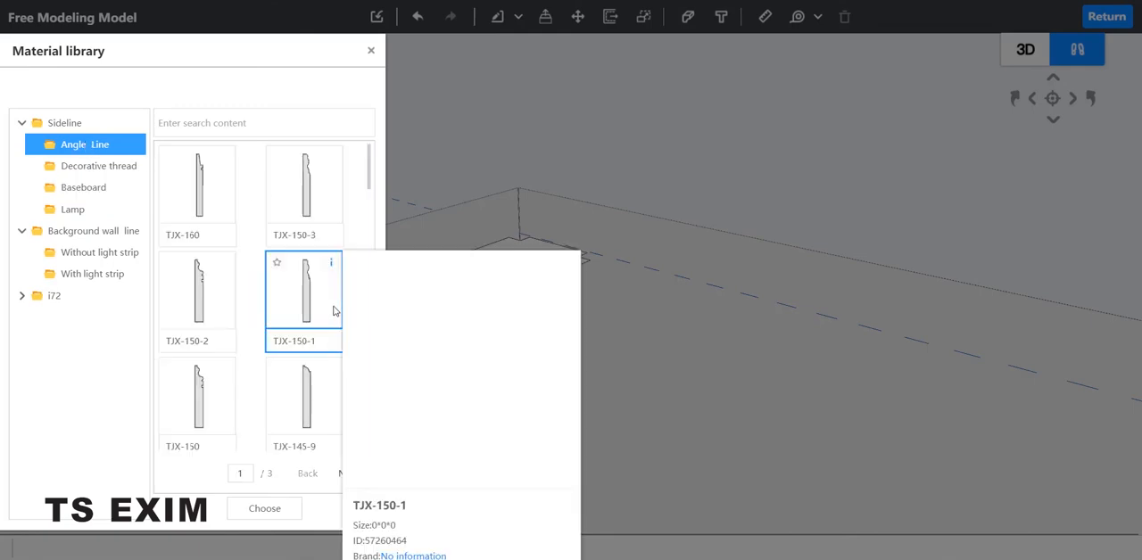
scroll(308, 321, down, 6)
scroll(323, 357, down, 3)
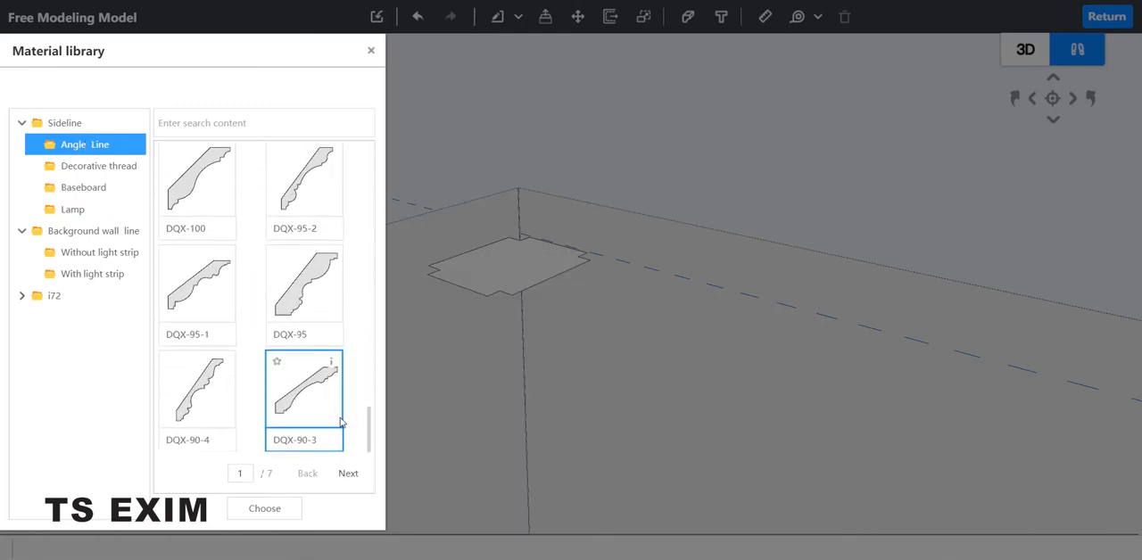
click(349, 475)
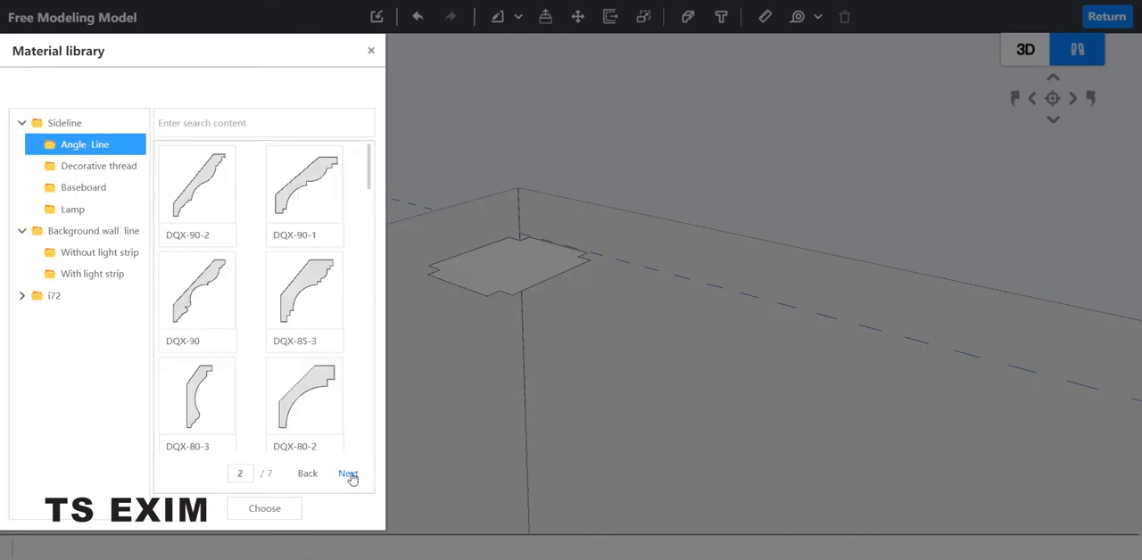
click(349, 474)
scroll(324, 261, down, 5)
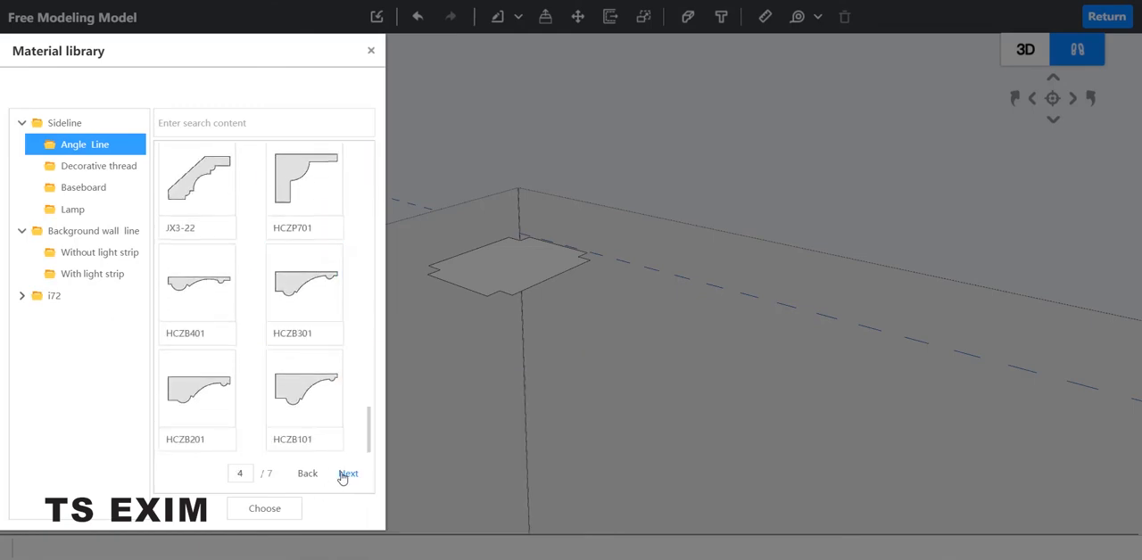
scroll(324, 375, down, 5)
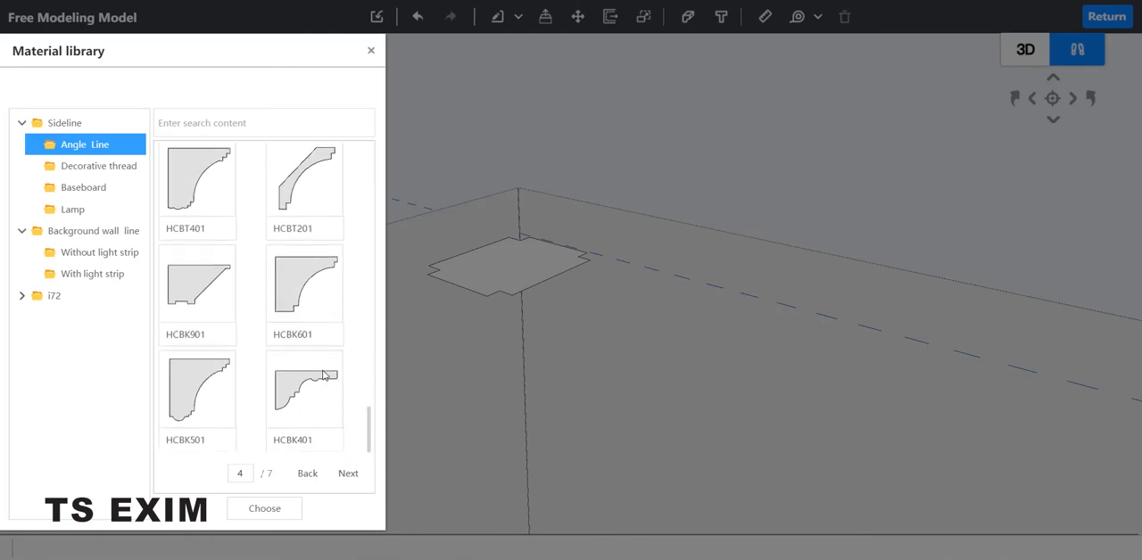
click(350, 474)
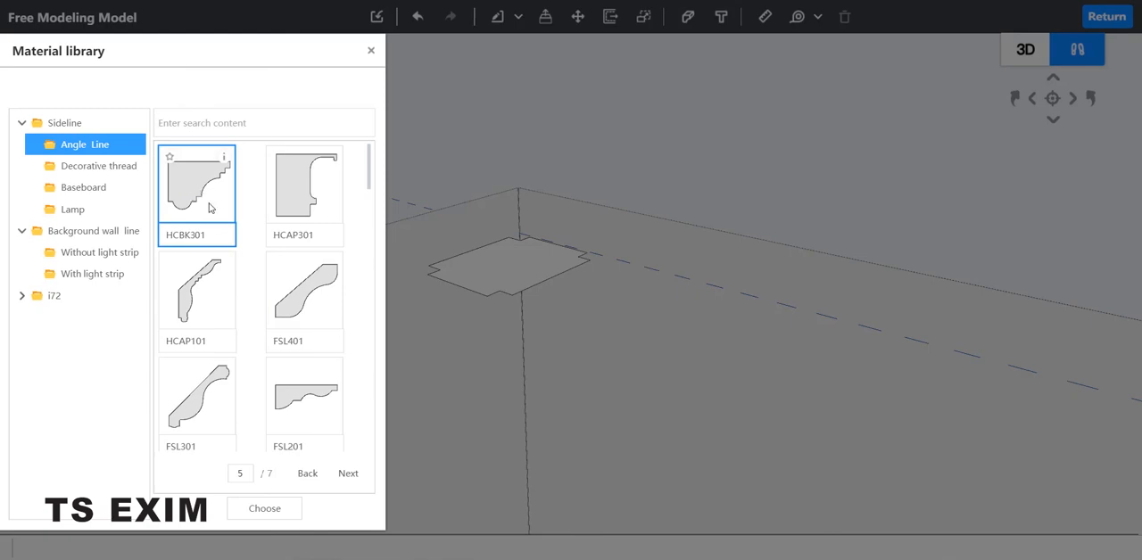
click(347, 477)
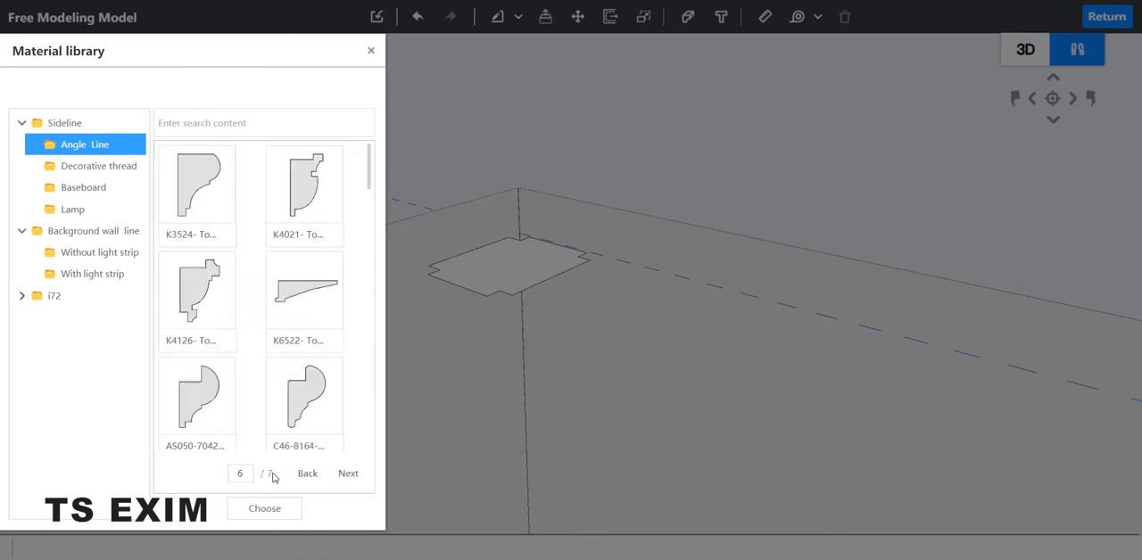
click(309, 476)
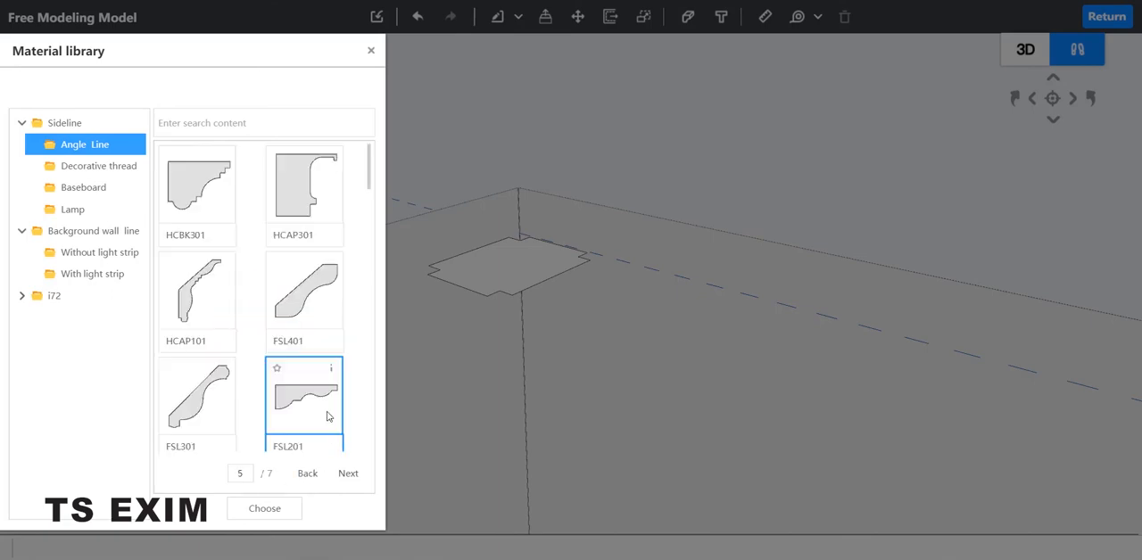
scroll(351, 437, down, 10)
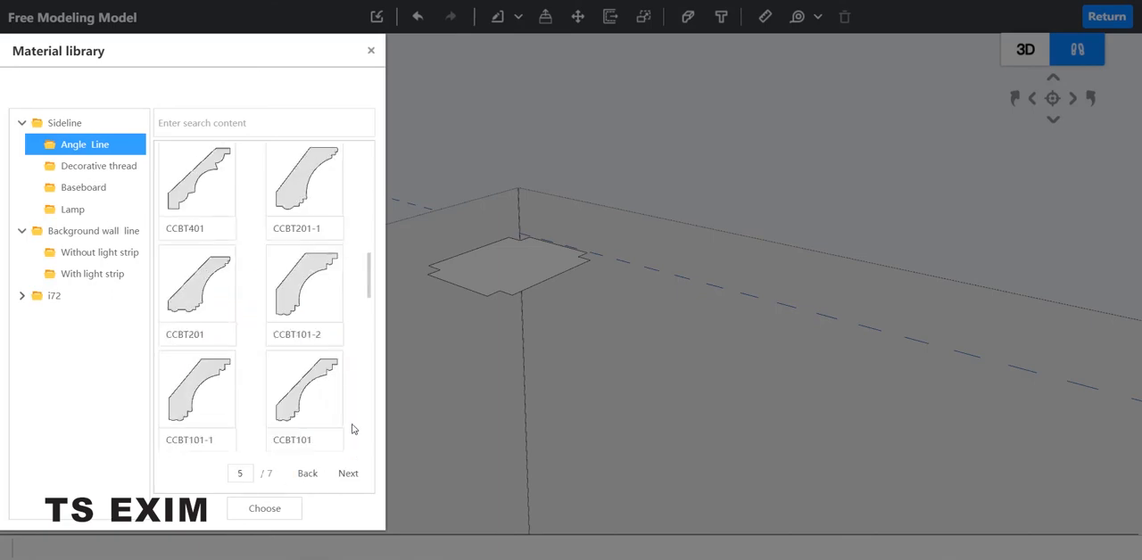
click(353, 480)
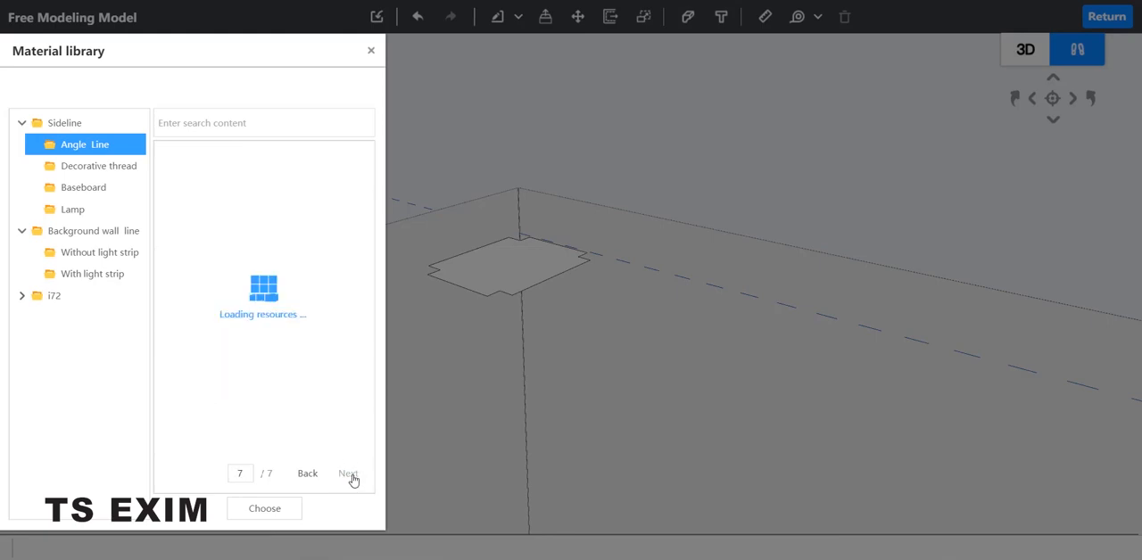
scroll(334, 375, down, 5)
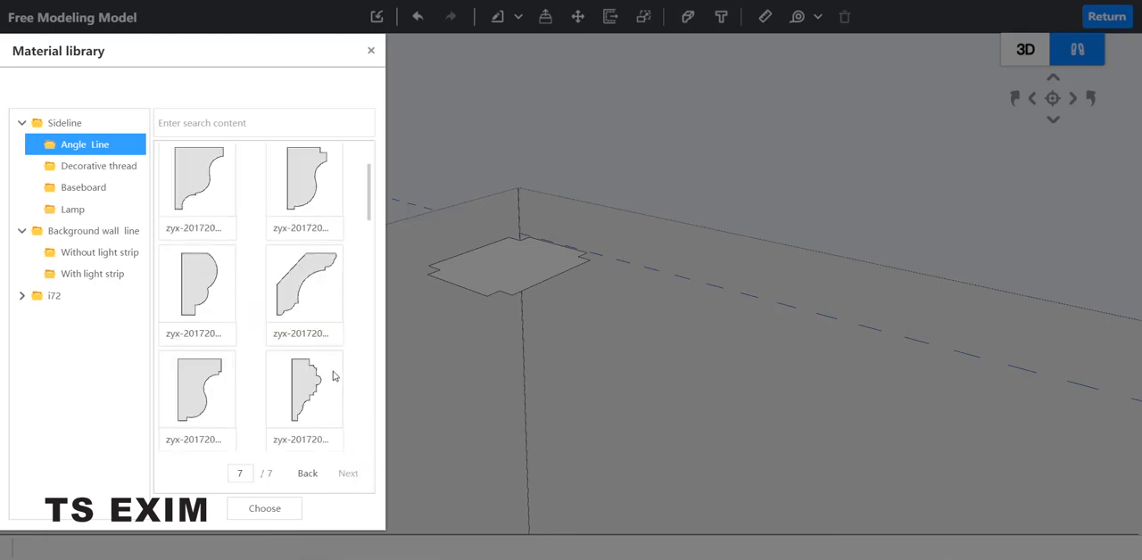
Loft the raised outline with the "Top line" profile from the Angle Line category.
scroll(312, 352, up, 10)
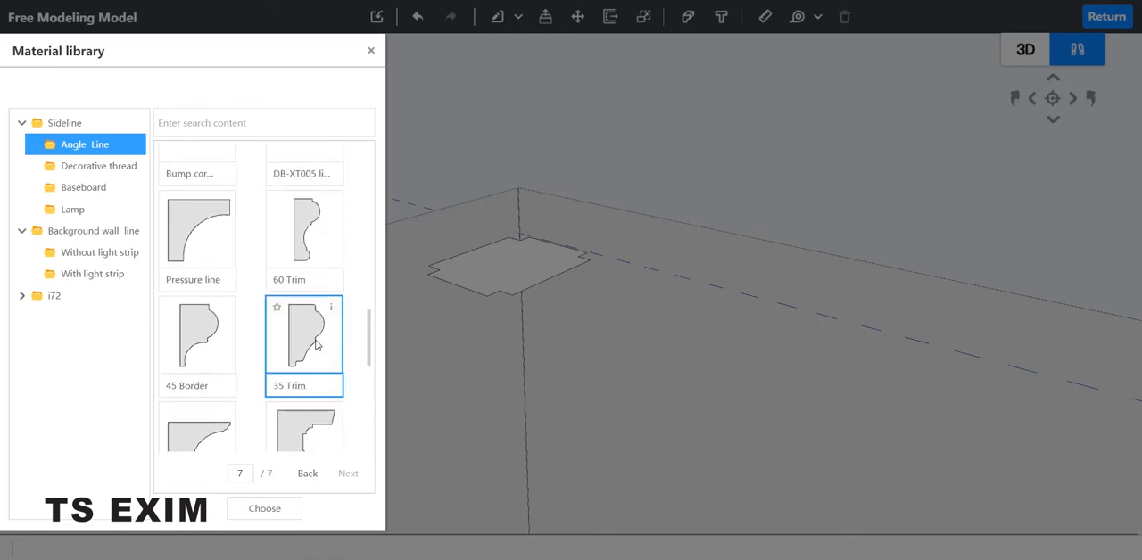
scroll(294, 339, down, 3)
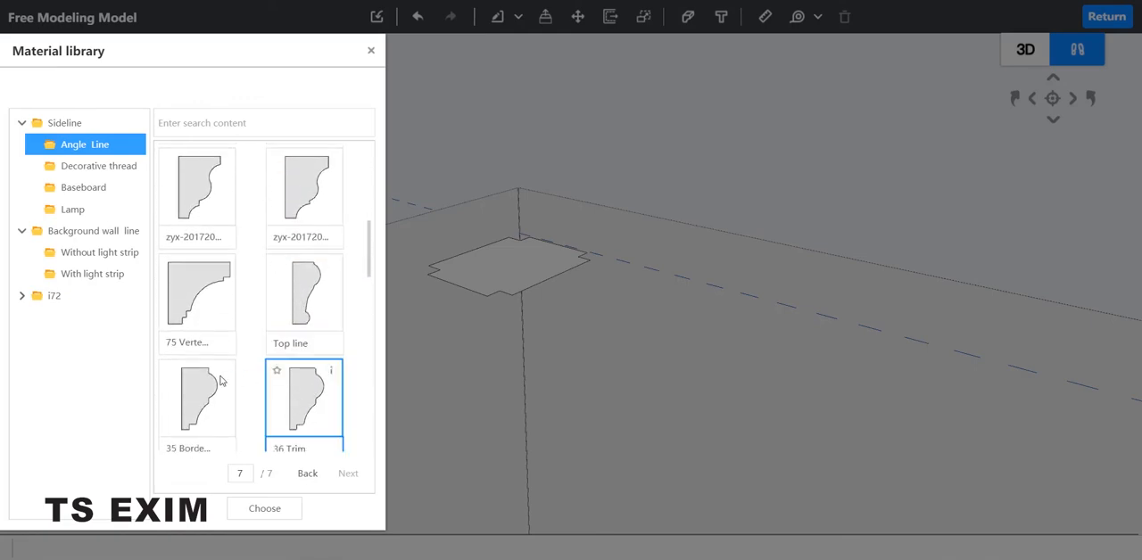
click(314, 316)
click(295, 513)
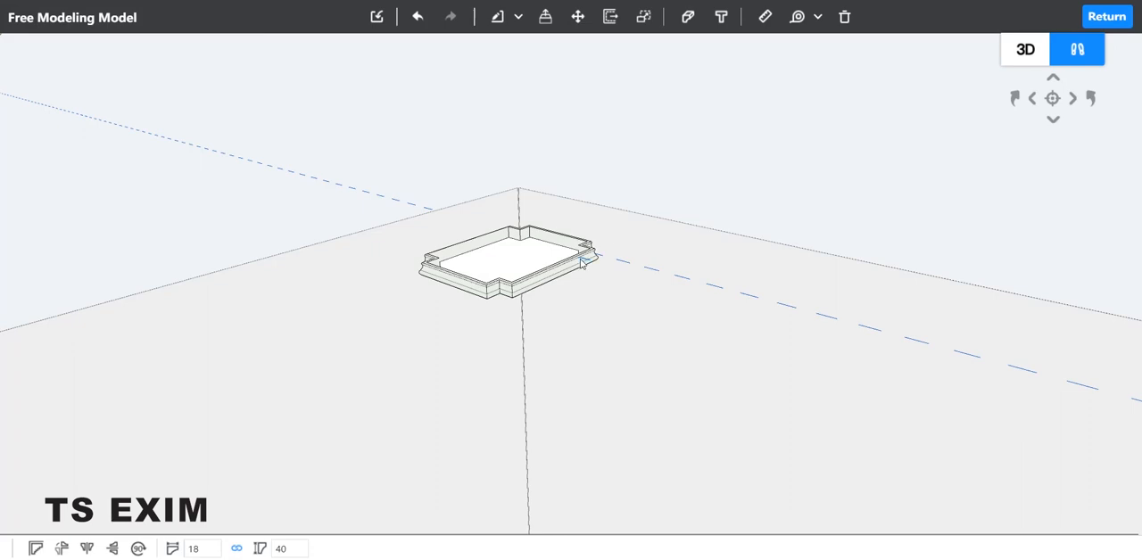
Set the lofted molding's profile height to 168 with the proportions linked.
click(295, 549)
text(168)
key(Return)
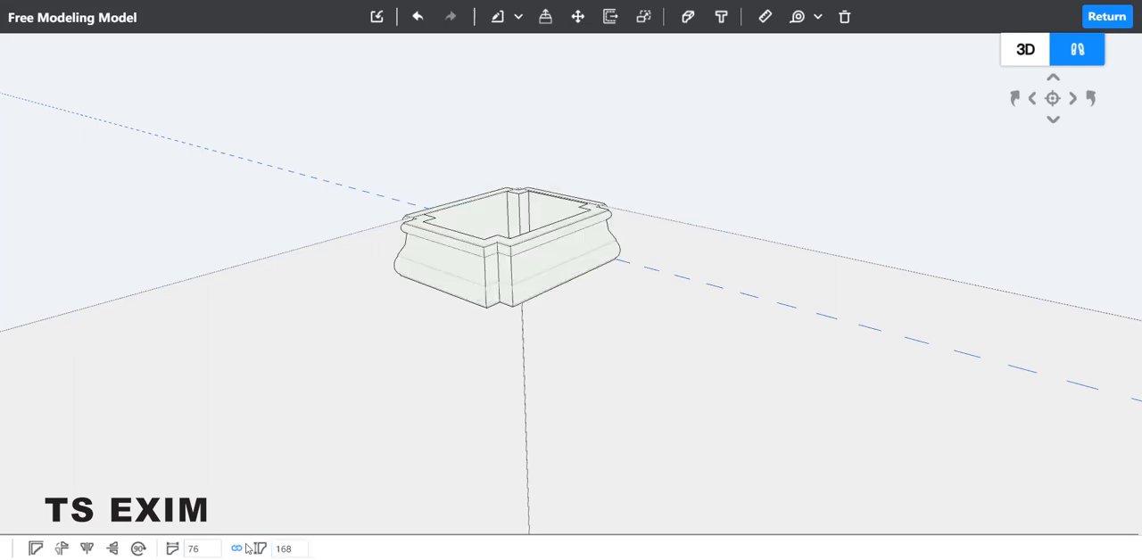
Return from free modeling to the room and inspect the column from capital to base.
click(1106, 17)
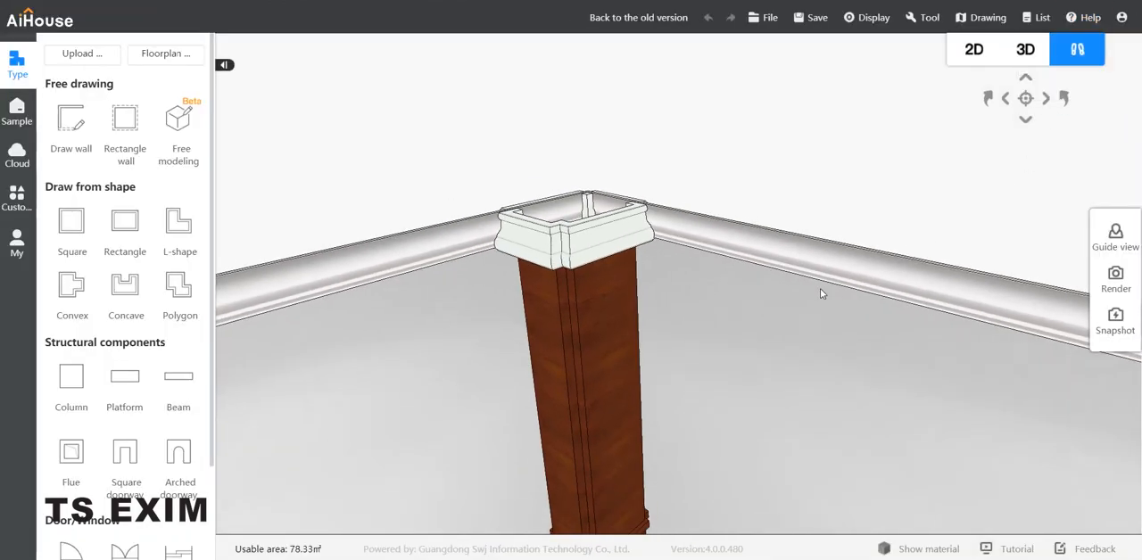
scroll(820, 289, down, 1)
scroll(821, 292, down, 8)
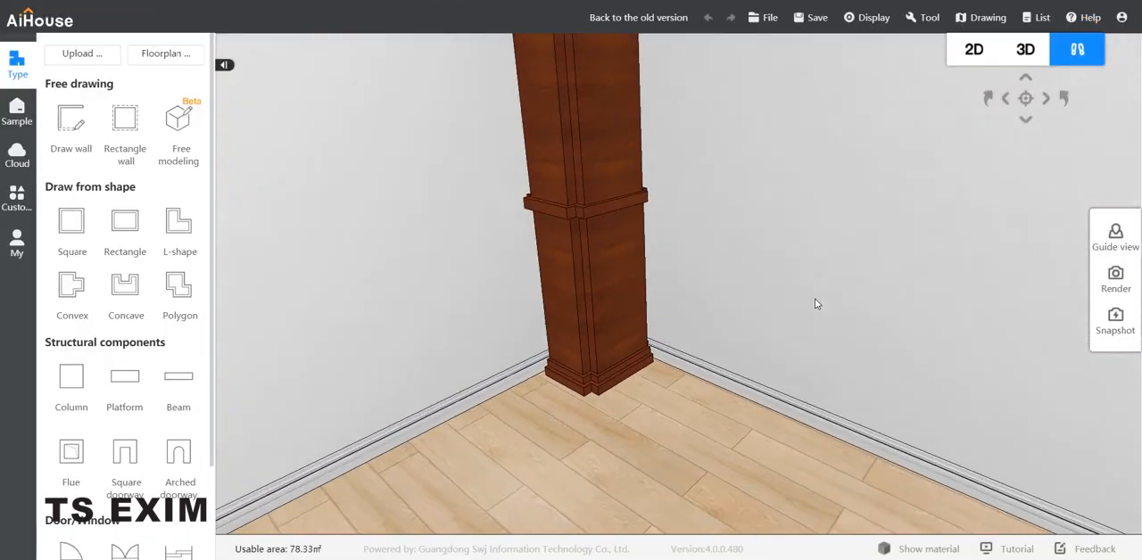
scroll(821, 294, up, 8)
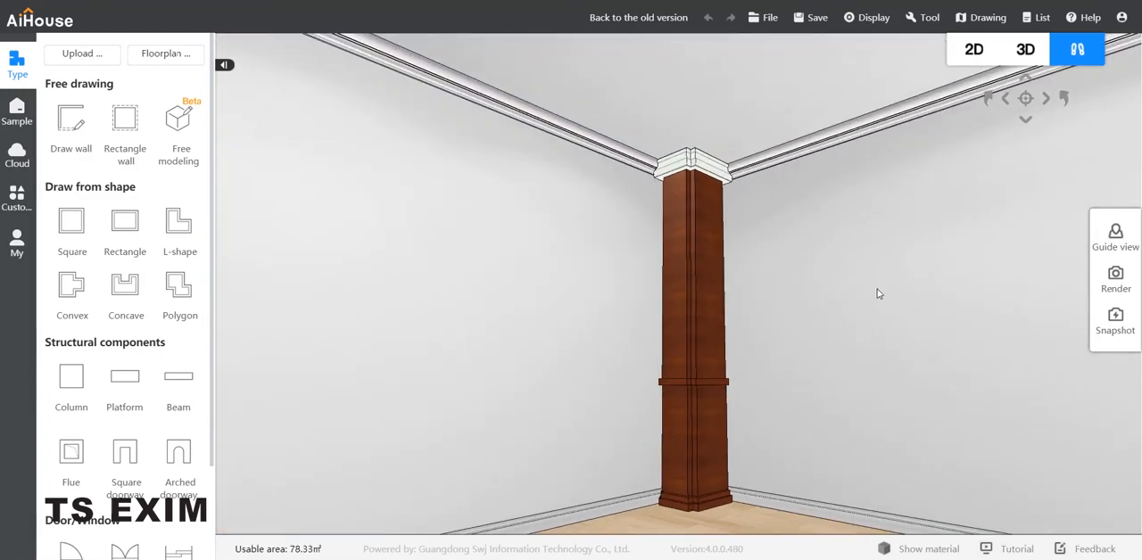
drag(877, 290, 869, 267)
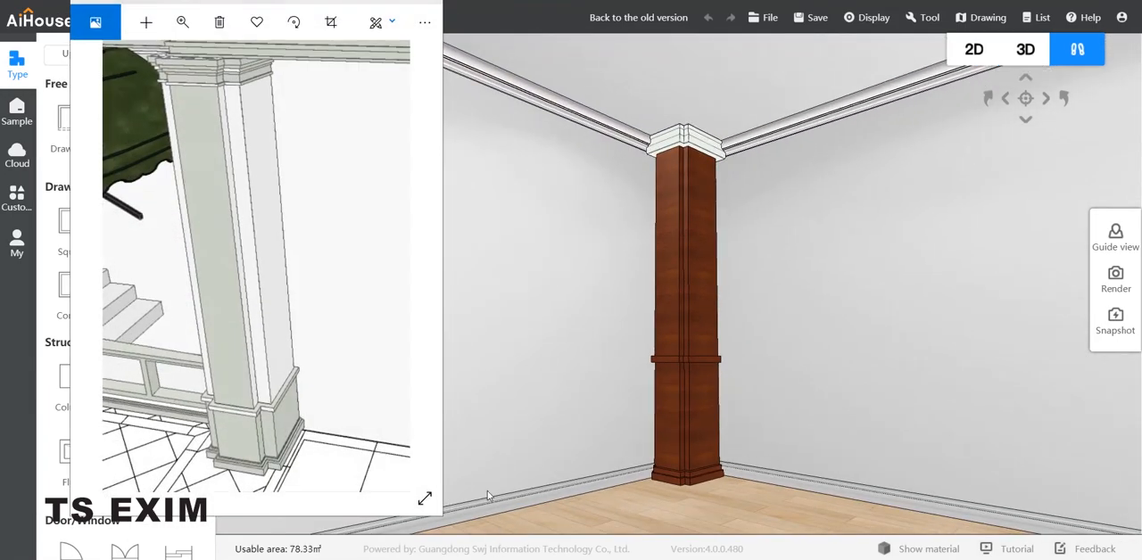